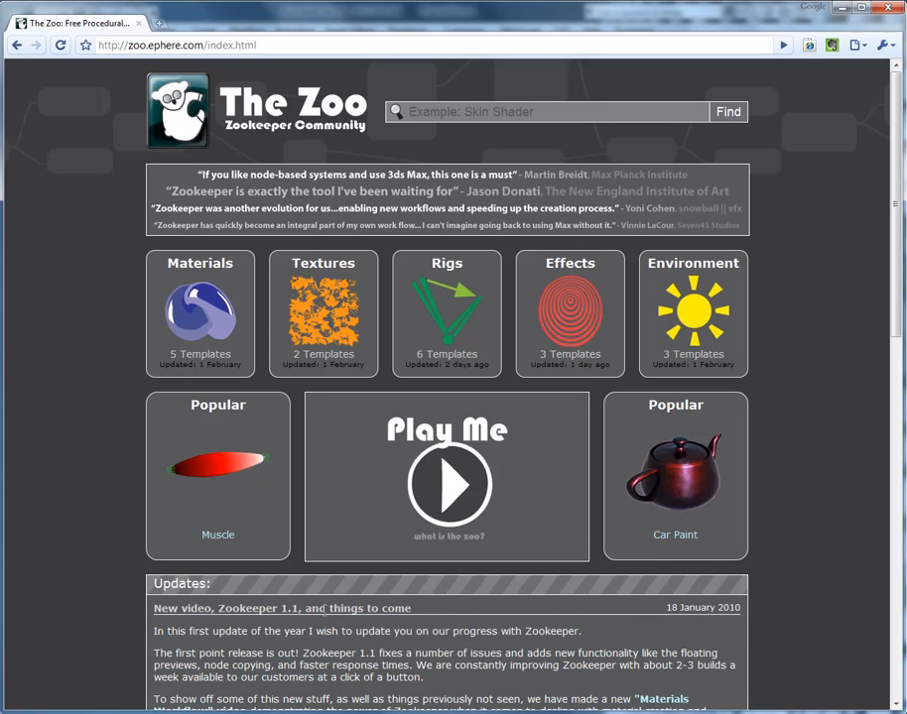
# Step: Open the Car Paint template from the Materials category and review its exposed parameters and node network
pyautogui.click(210, 318)
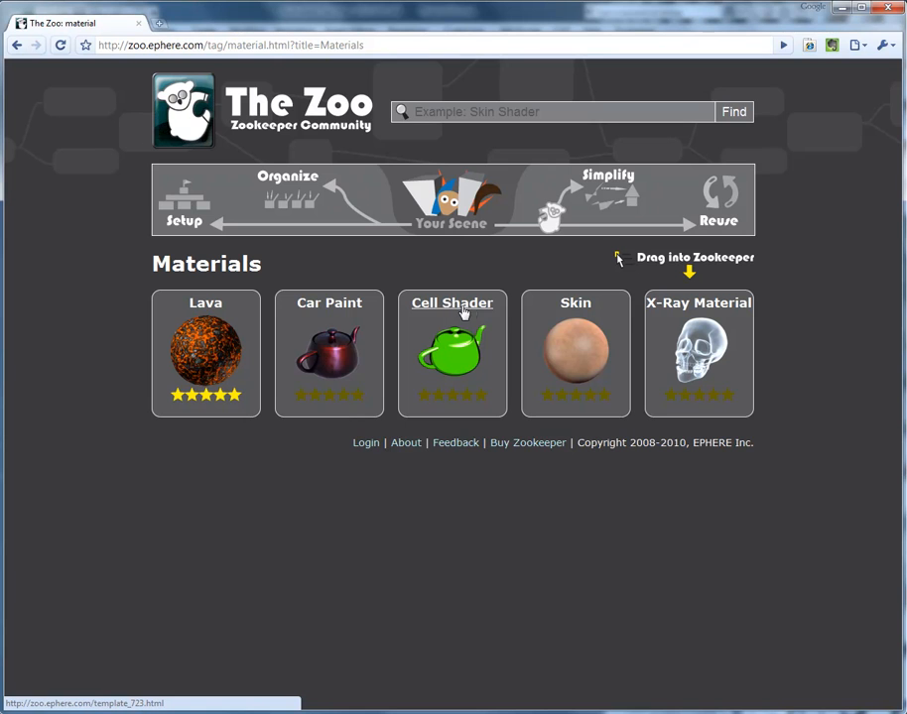
pyautogui.click(332, 364)
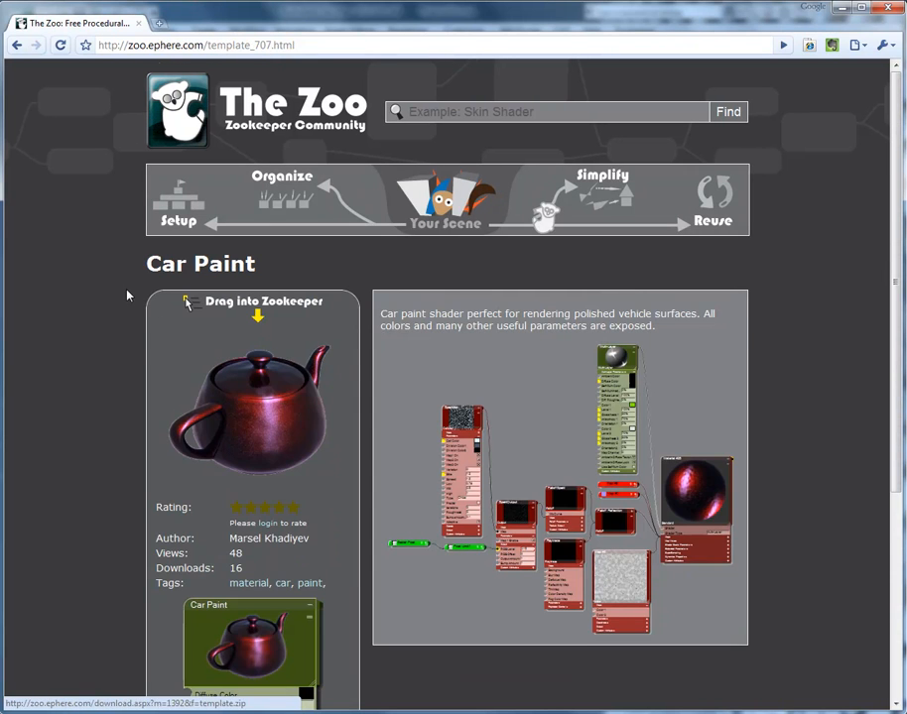
pyautogui.scroll(-2, 149, 287)
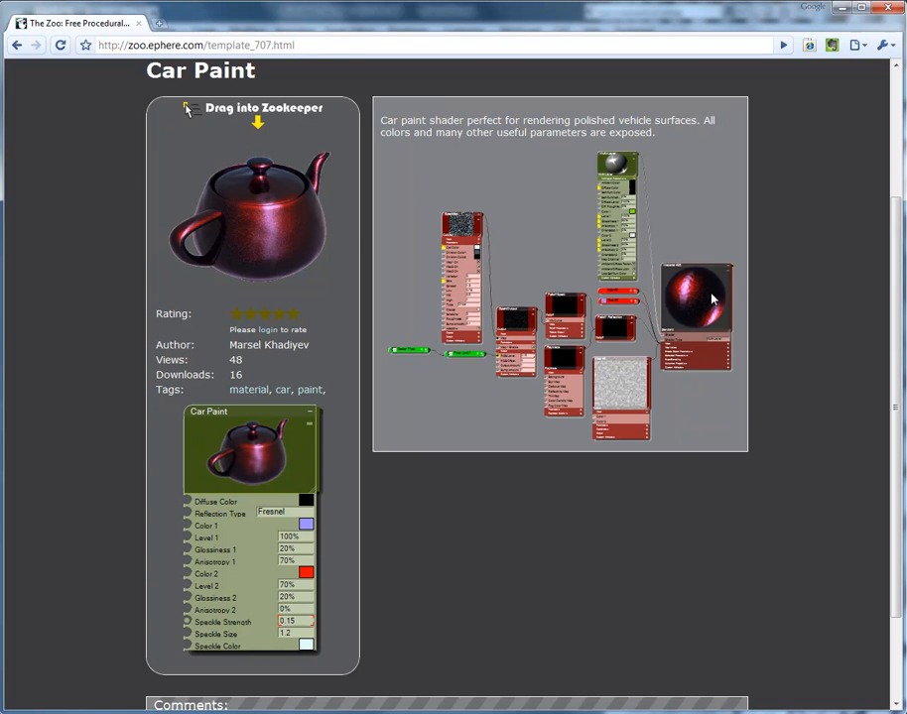
pyautogui.scroll(3, 677, 454)
# Step: Return to the site's home page and review the Camera Shake template in the Rigs category
pyautogui.click(216, 86)
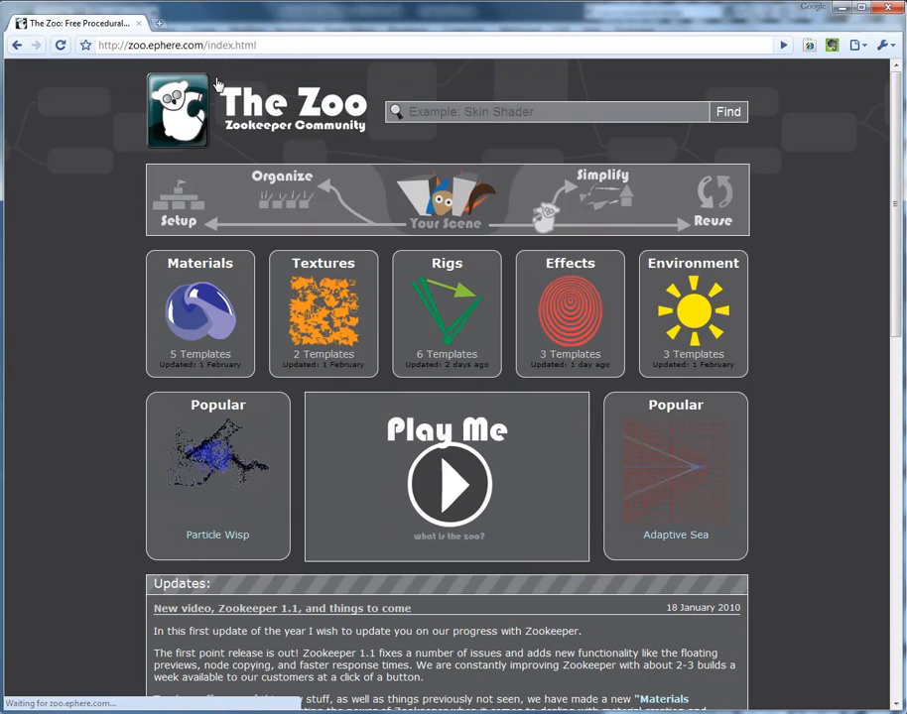
pyautogui.click(440, 304)
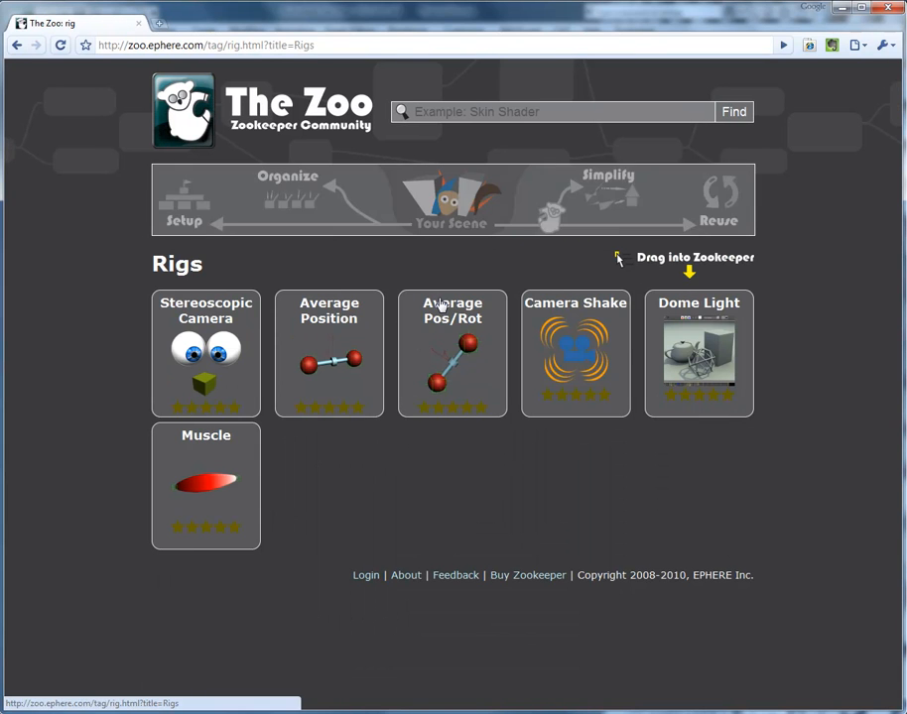
pyautogui.click(573, 349)
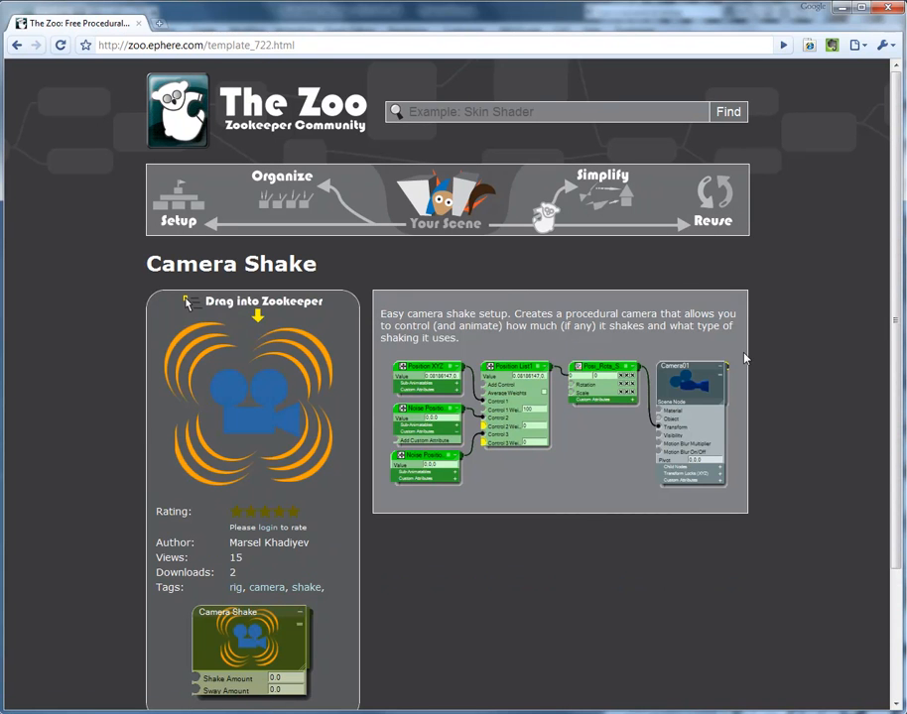
pyautogui.scroll(-3, 749, 397)
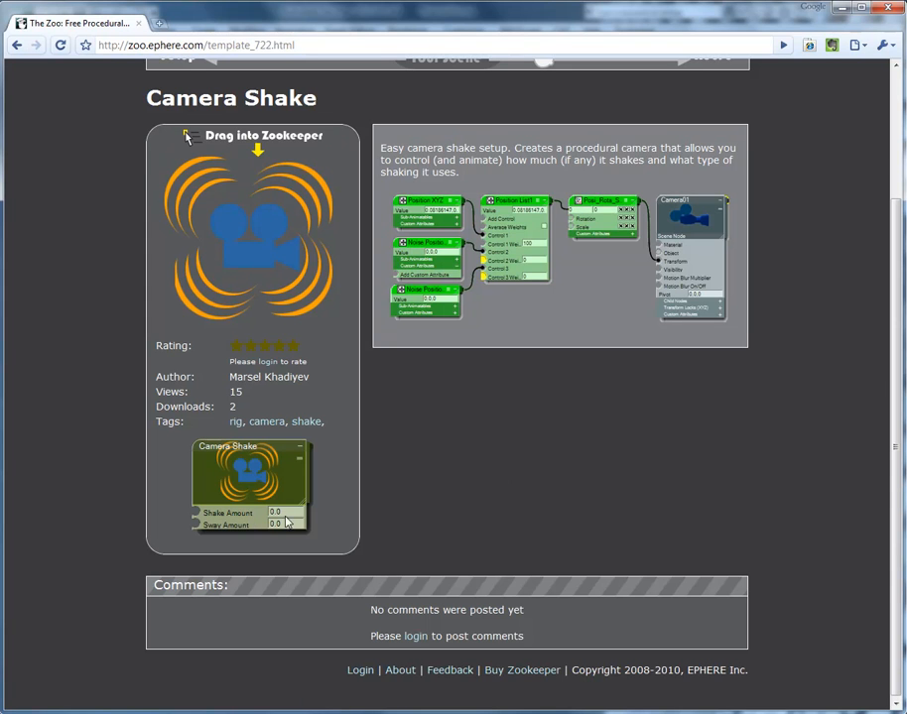
pyautogui.click(16, 44)
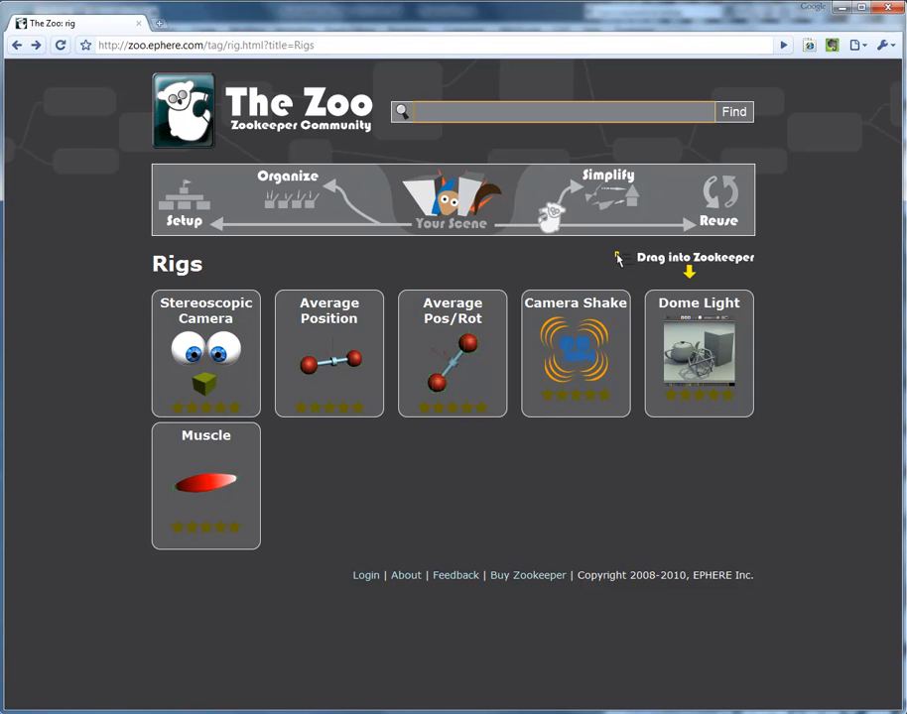
# Step: Search the site for "skin", review the Skin template's page down to its comments, and return to the home page
pyautogui.write('skin')
pyautogui.press('Return')
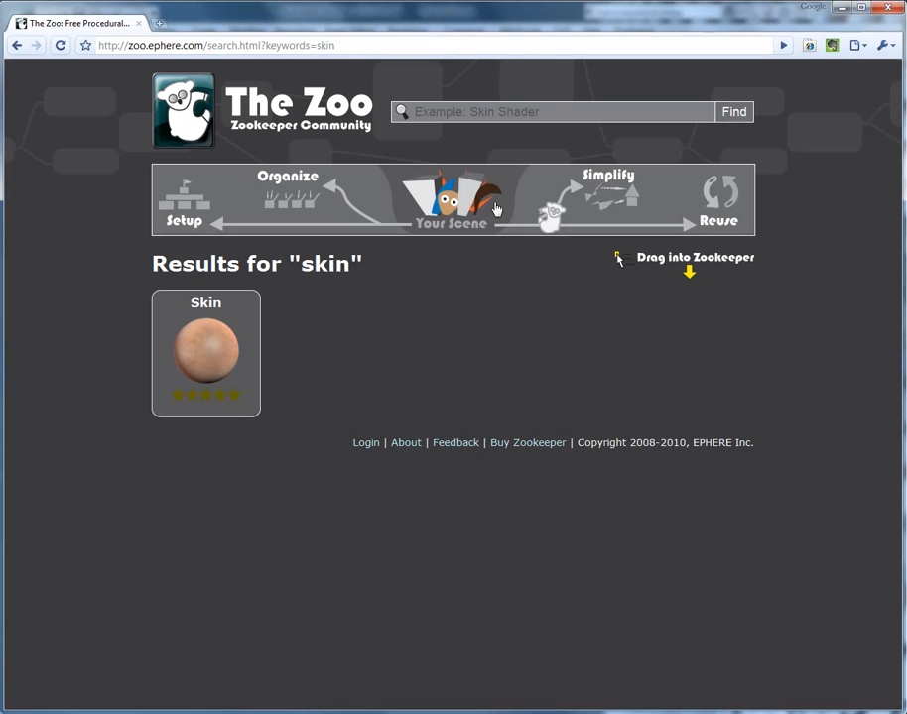
pyautogui.click(227, 328)
pyautogui.scroll(-3, 83, 251)
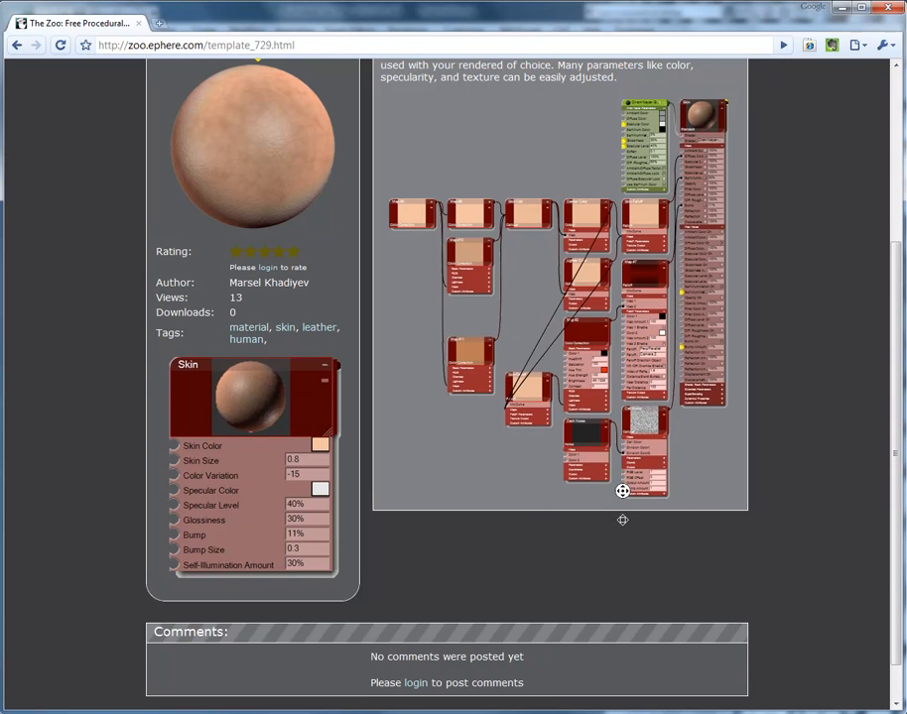
pyautogui.scroll(1, 622, 490)
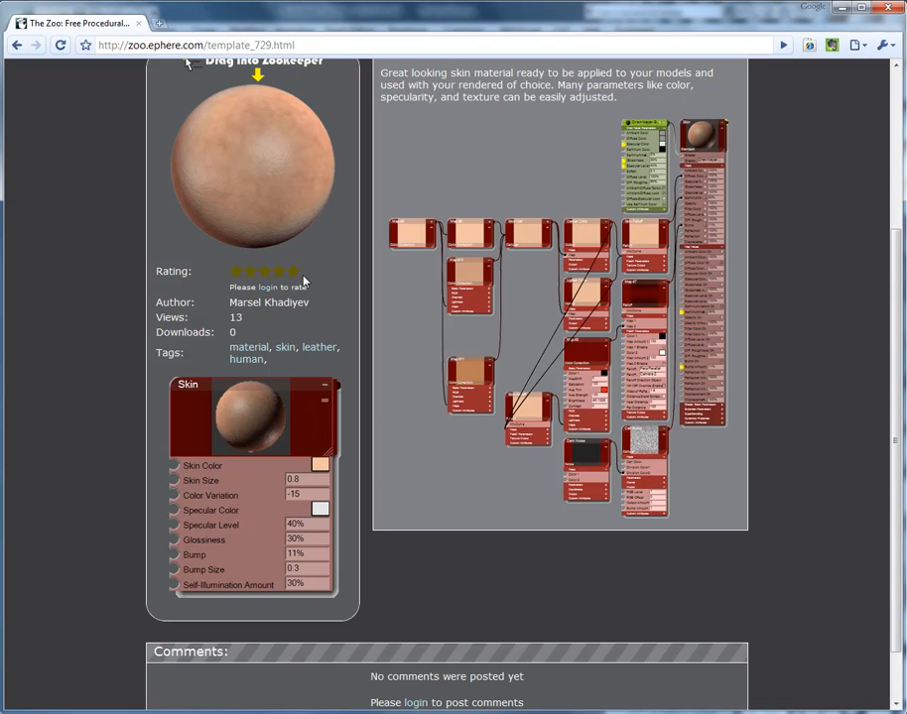
pyautogui.scroll(-3, 115, 314)
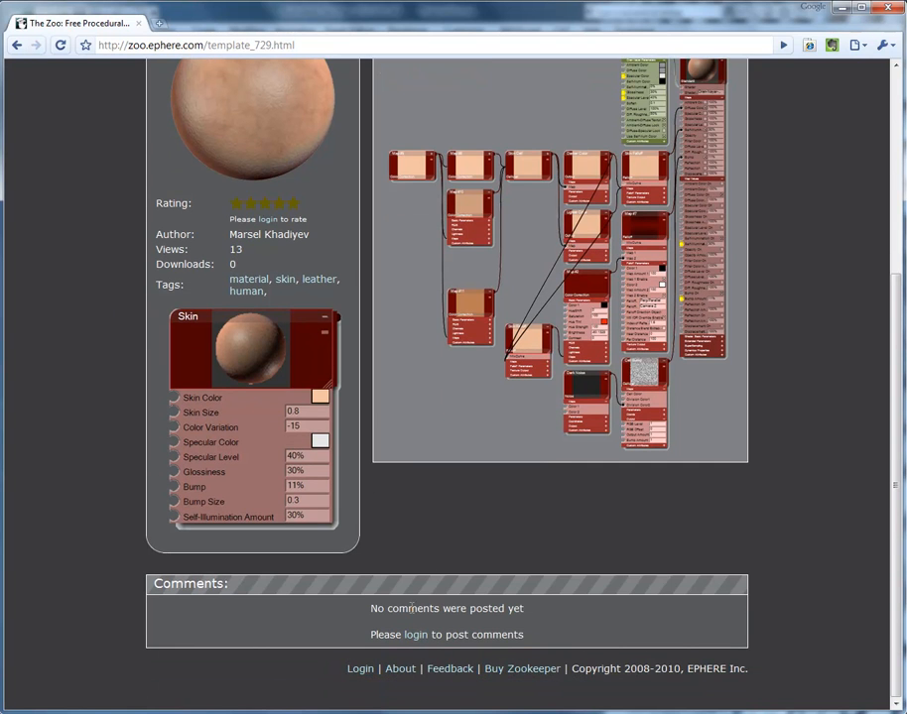
pyautogui.scroll(5, 479, 309)
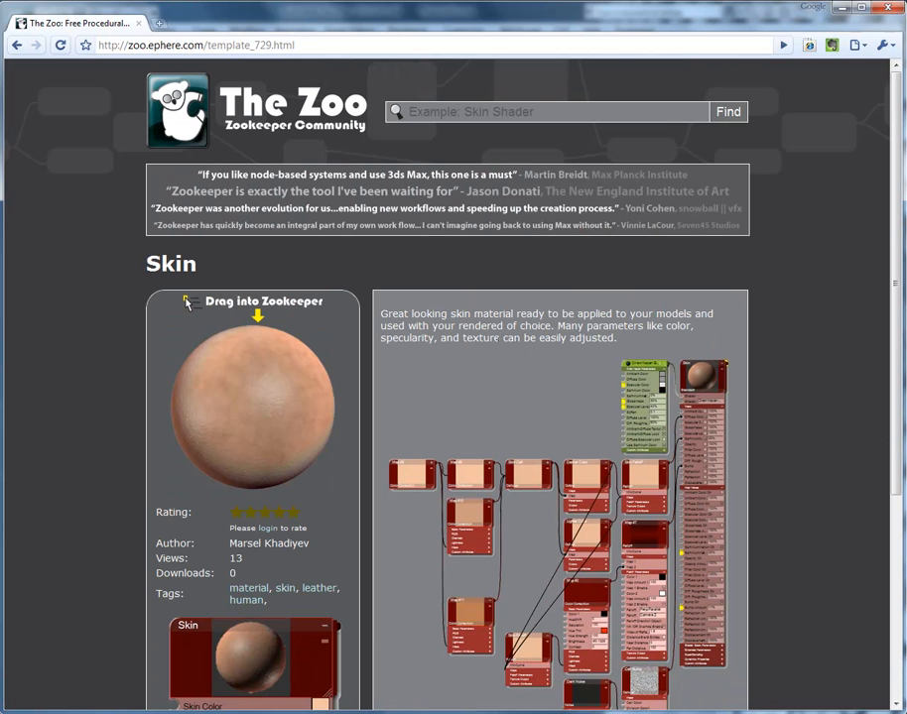
pyautogui.click(295, 110)
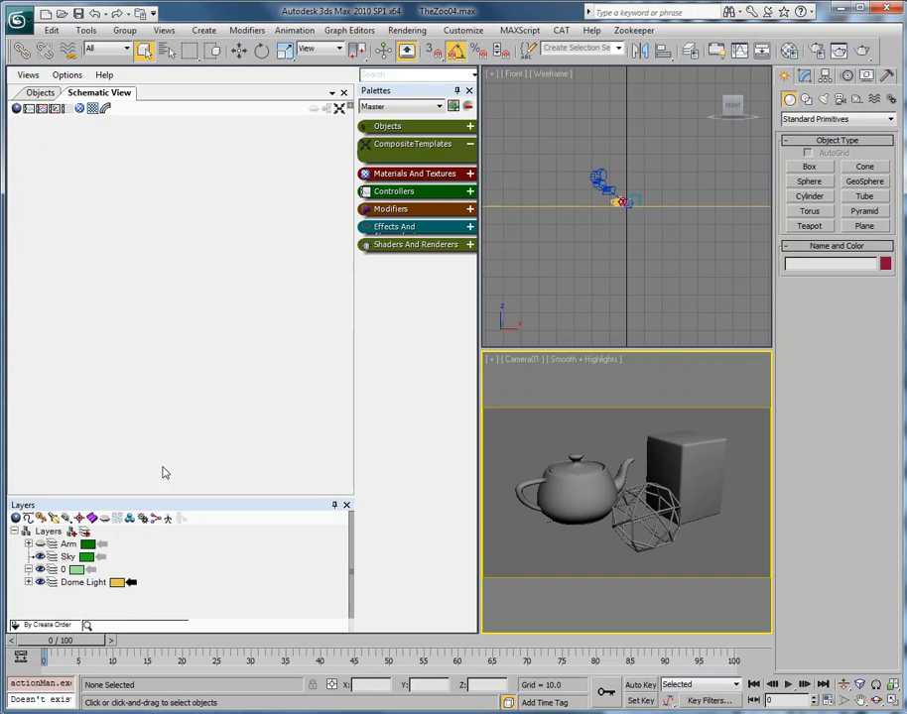
# Step: Switch to 3ds Max and render the Camera01 view with its existing lighting
pyautogui.click(864, 53)
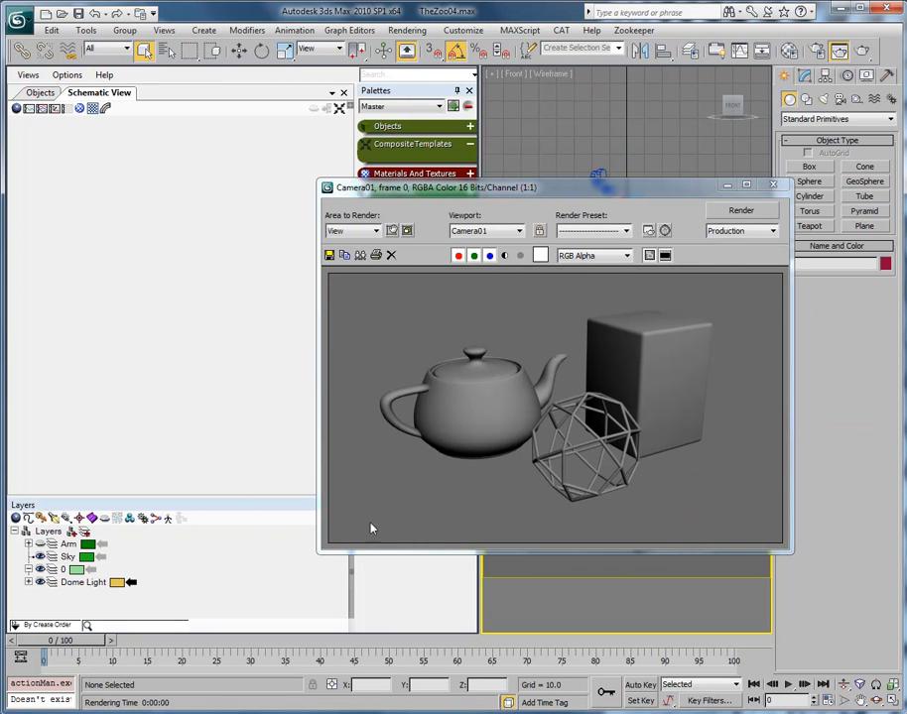
# Step: Switch to the browser and bring the Dome Light template from the Environment category into Zookeeper's Schematic View in 3ds Max
pyautogui.hotkey('alt', 'Tab')
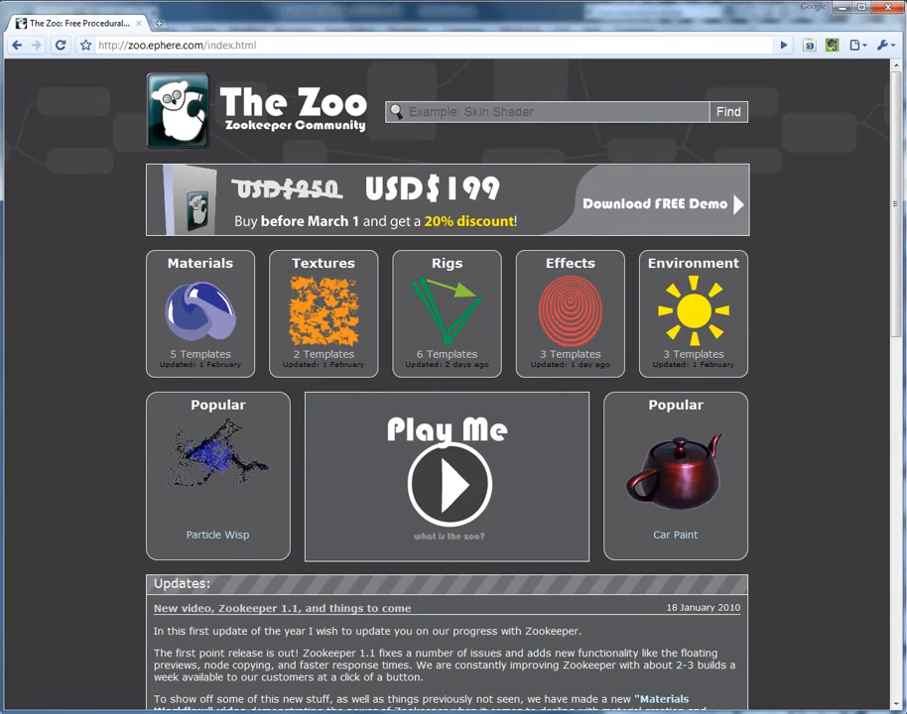
pyautogui.click(675, 308)
pyautogui.click(465, 347)
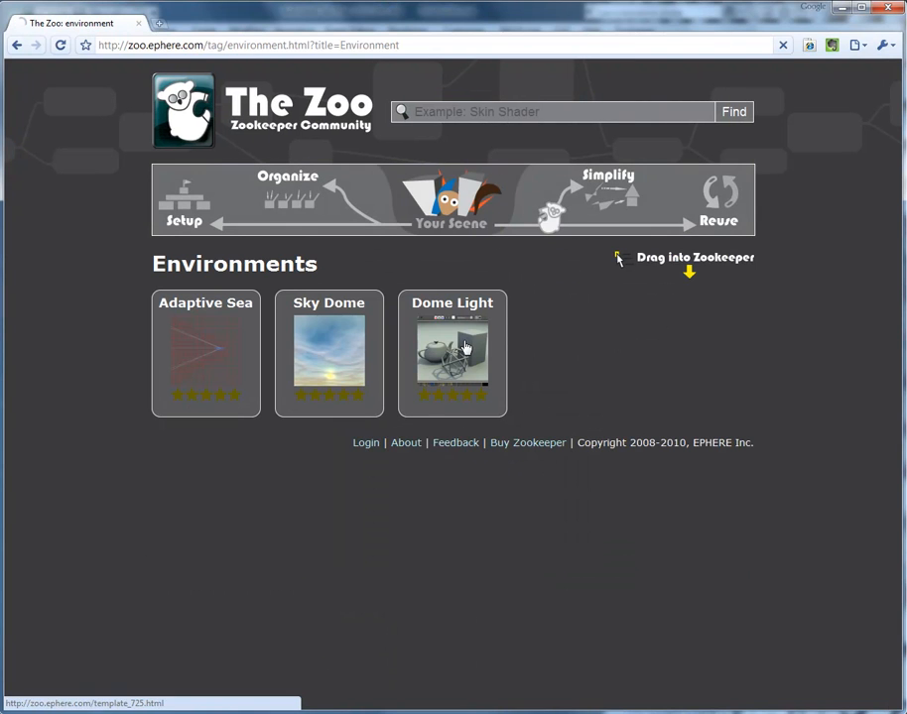
pyautogui.press('super+Right')
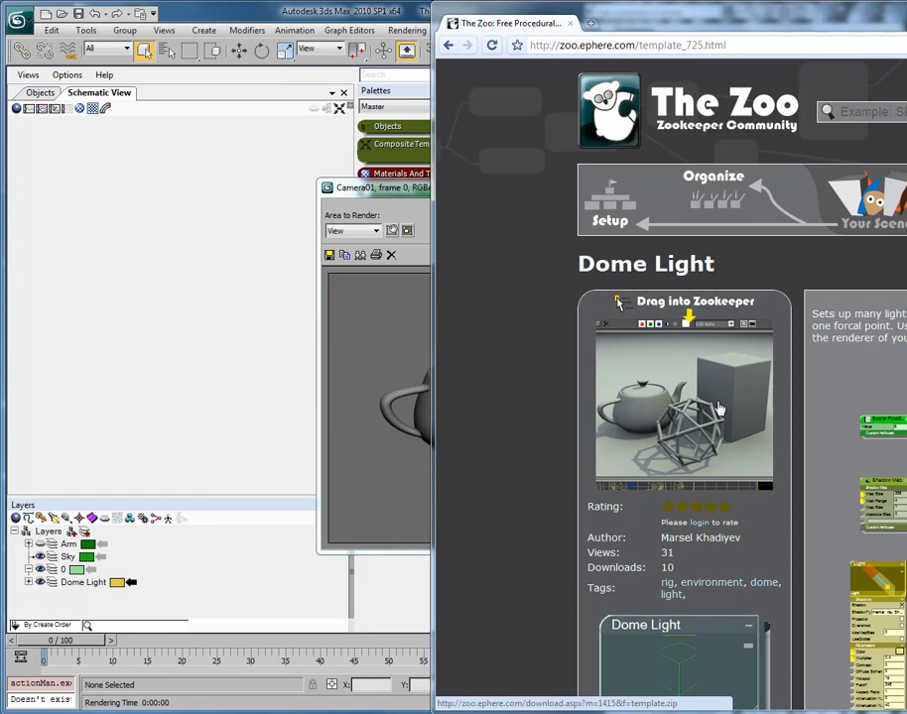
pyautogui.moveTo(721, 409); pyautogui.dragTo(179, 197)
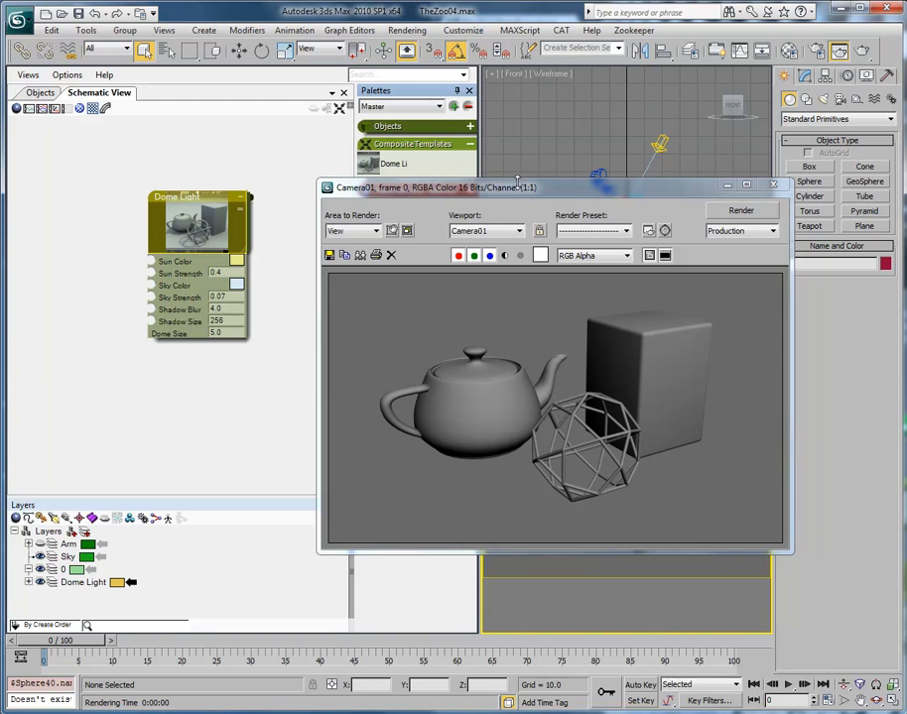
# Step: Move the rendered frame window and the Dome Light node out of the way, and render the Camera01 view again
pyautogui.moveTo(522, 250); pyautogui.dragTo(520, 341)
pyautogui.moveTo(190, 235); pyautogui.dragTo(139, 195)
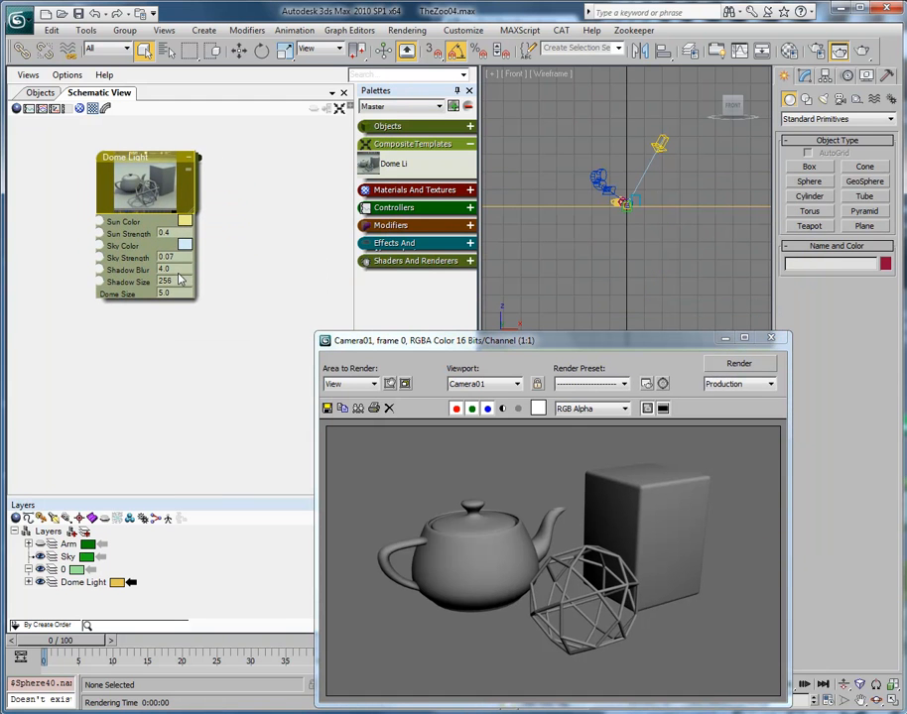
pyautogui.click(367, 167)
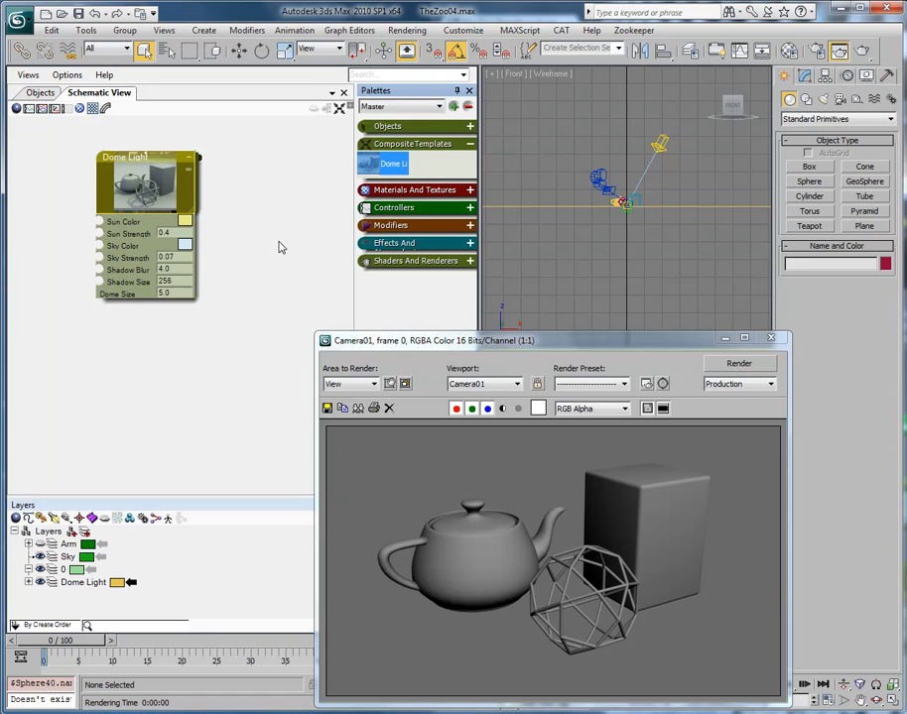
pyautogui.click(863, 52)
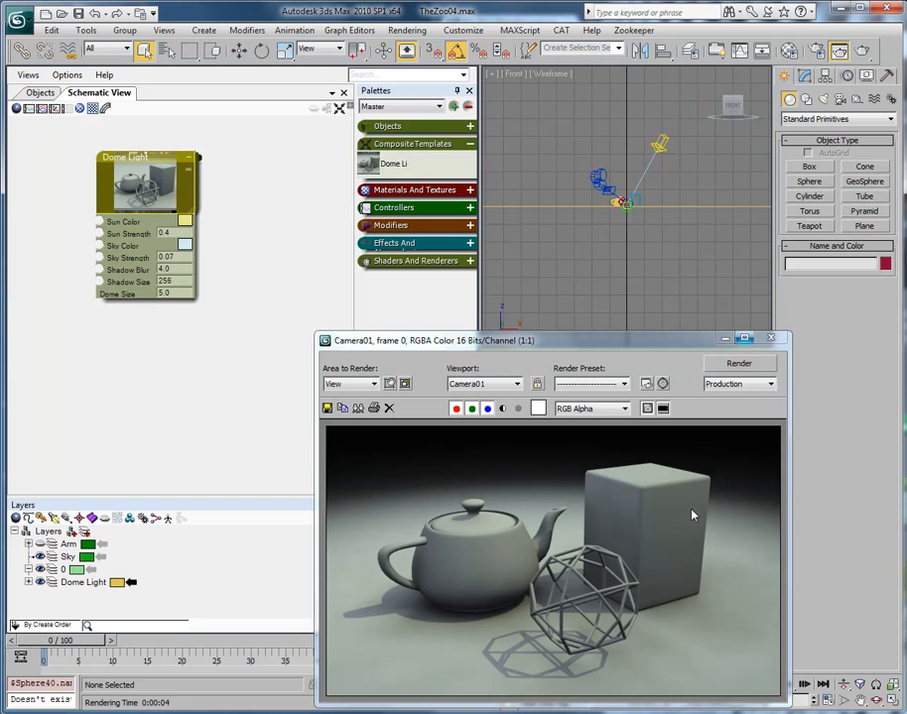
# Step: Set the Dome Light's Sun Strength to 0.812 and its Sky Color to a pale cream, and re-render the camera view
pyautogui.moveTo(170, 140); pyautogui.dragTo(171, 147)
pyautogui.moveTo(182, 232); pyautogui.dragTo(182, 227)
pyautogui.click(185, 220)
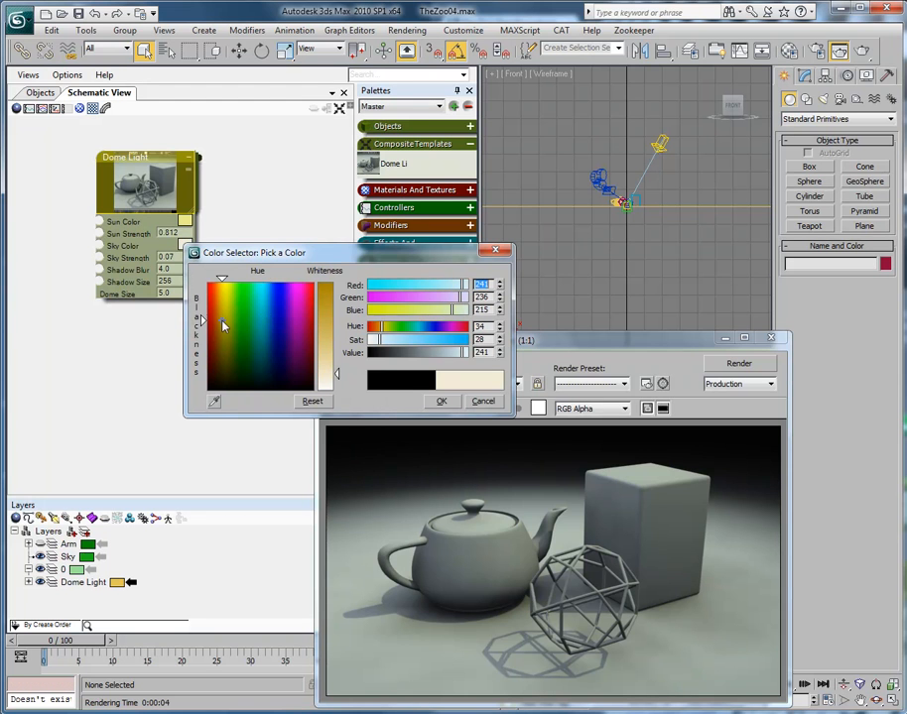
pyautogui.click(441, 401)
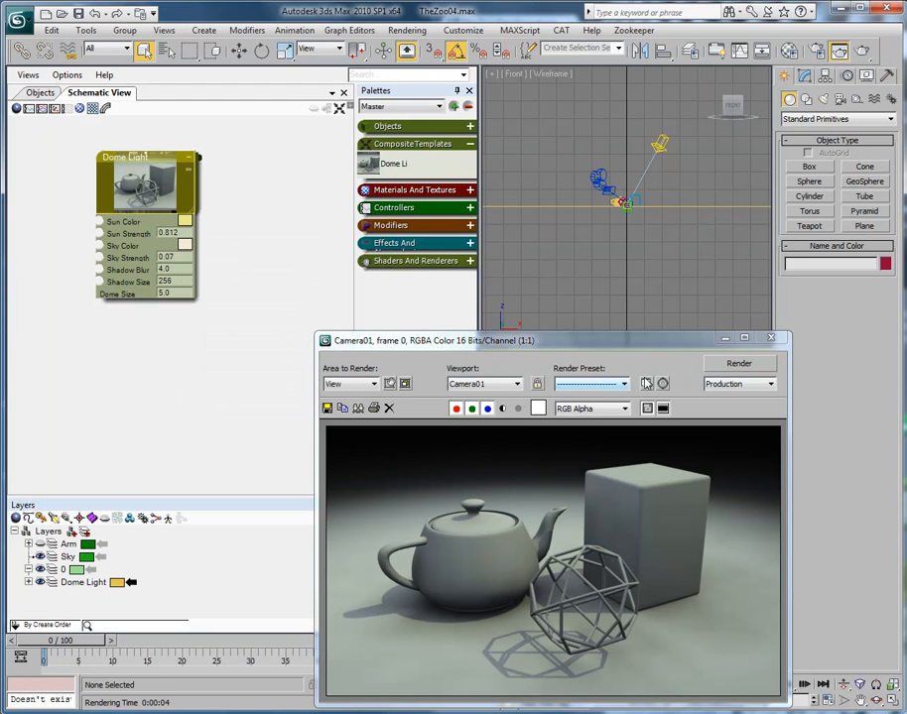
pyautogui.click(727, 369)
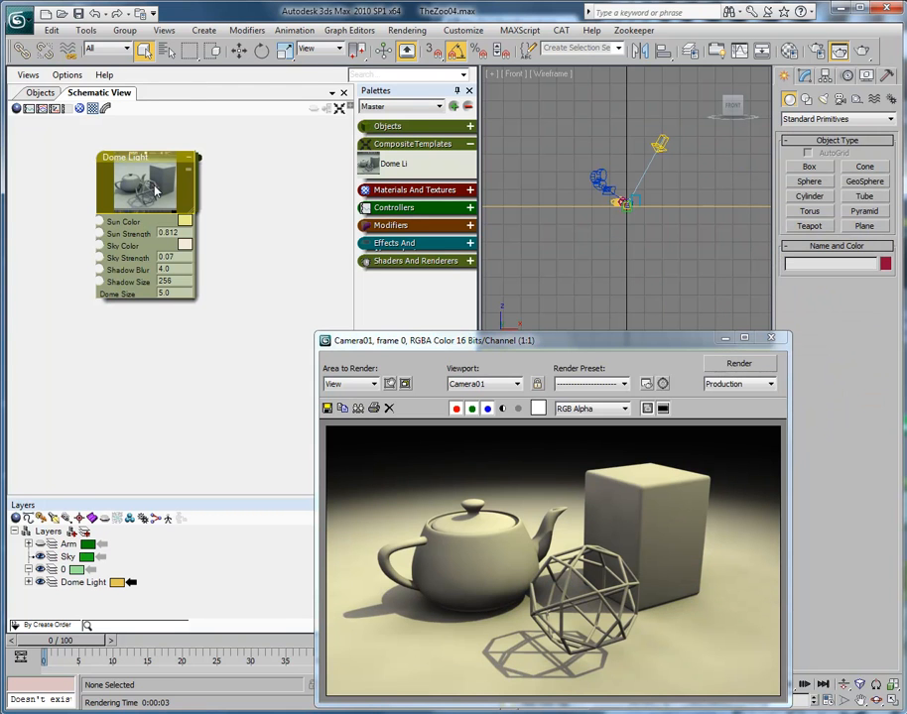
# Step: Examine the node network inside the Dome Light composite, and close both that network and the rendered frame window
pyautogui.doubleClick(155, 191)
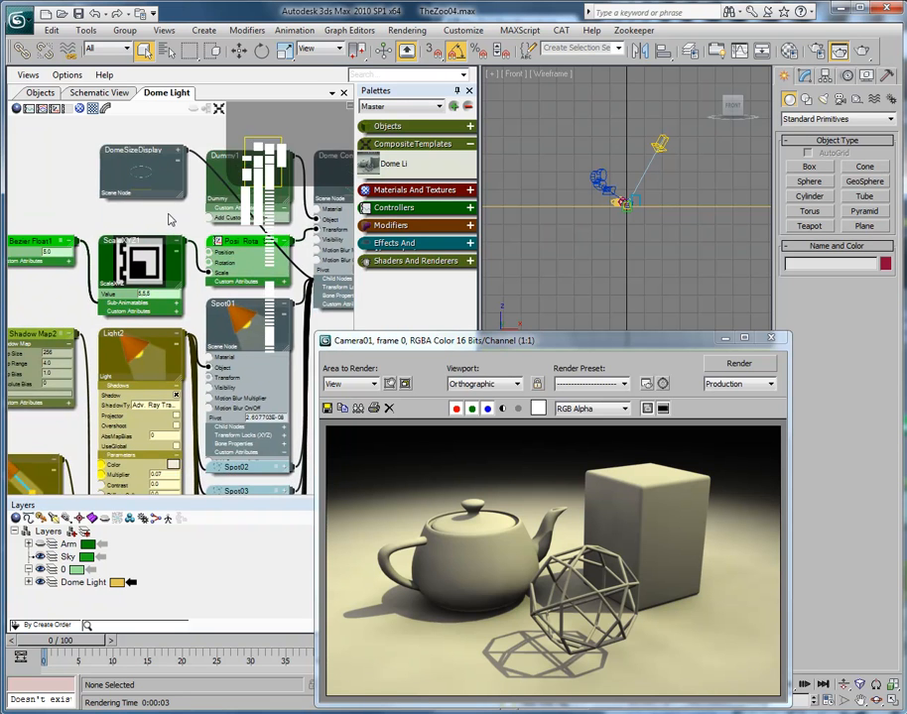
pyautogui.moveTo(169, 216); pyautogui.dragTo(168, 60, button='middle')
pyautogui.scroll(-1, 61, 270)
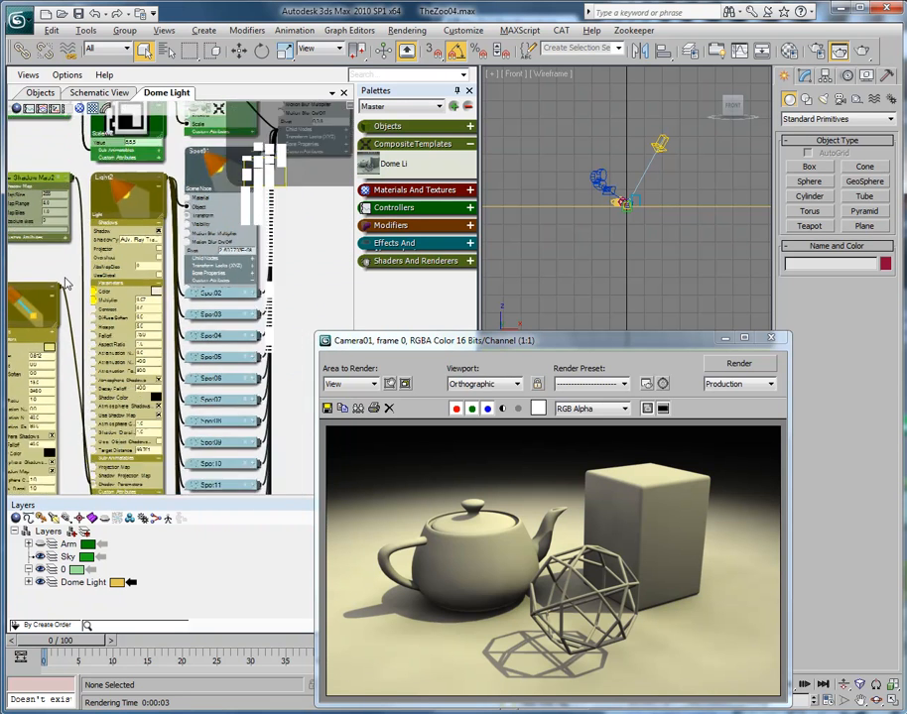
pyautogui.scroll(-2, 65, 285)
pyautogui.moveTo(230, 279); pyautogui.dragTo(289, 347, button='middle')
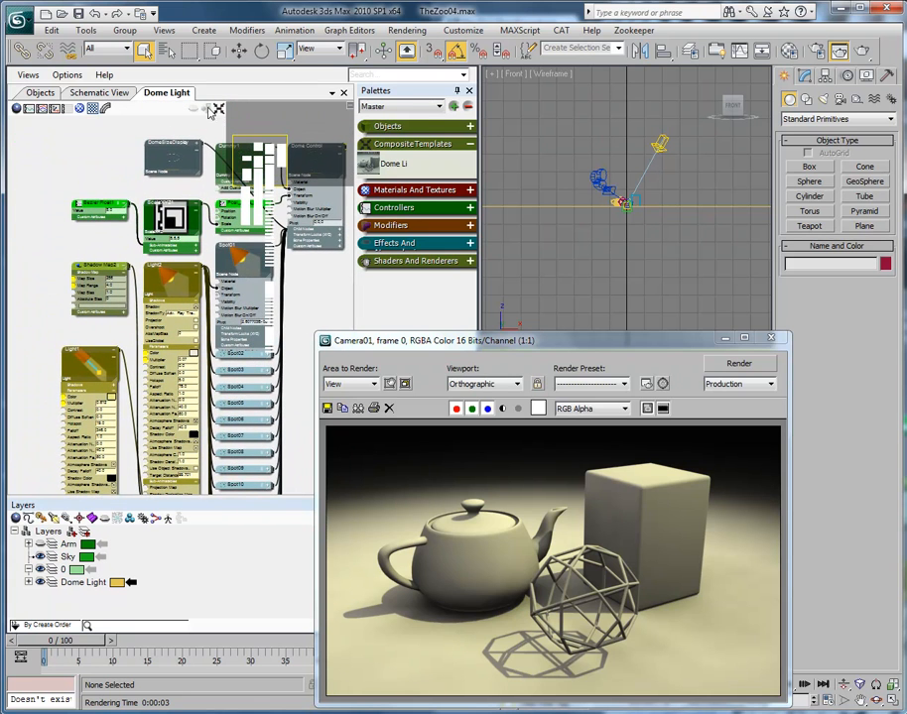
pyautogui.click(343, 92)
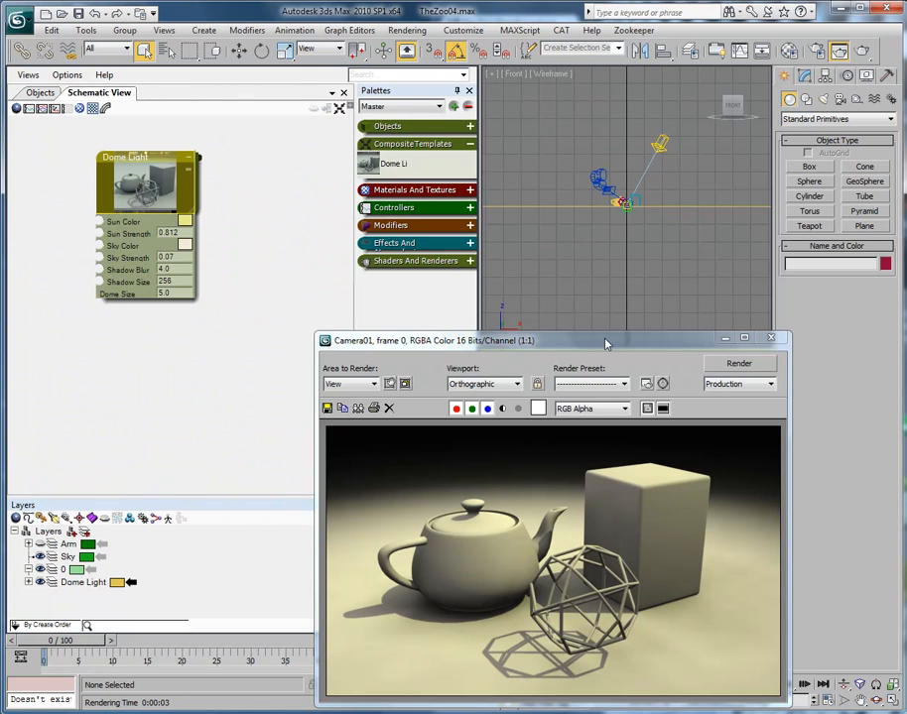
pyautogui.click(772, 339)
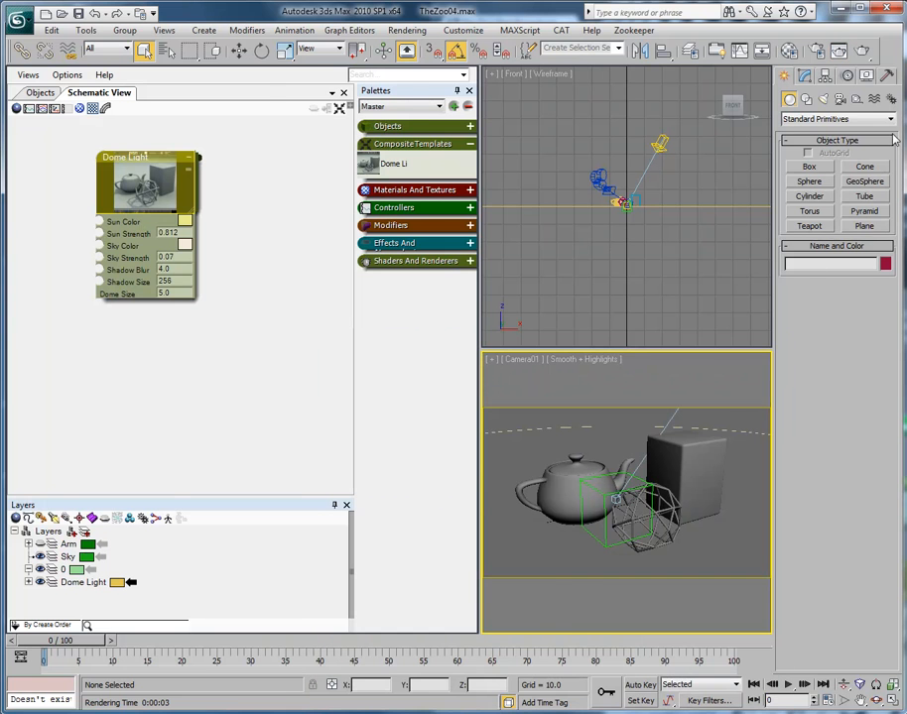
# Step: Switch to the browser and bring the Car Paint template from the Materials category into the Schematic View beside Dome Light
pyautogui.hotkey('alt', 'Tab')
pyautogui.click(247, 117)
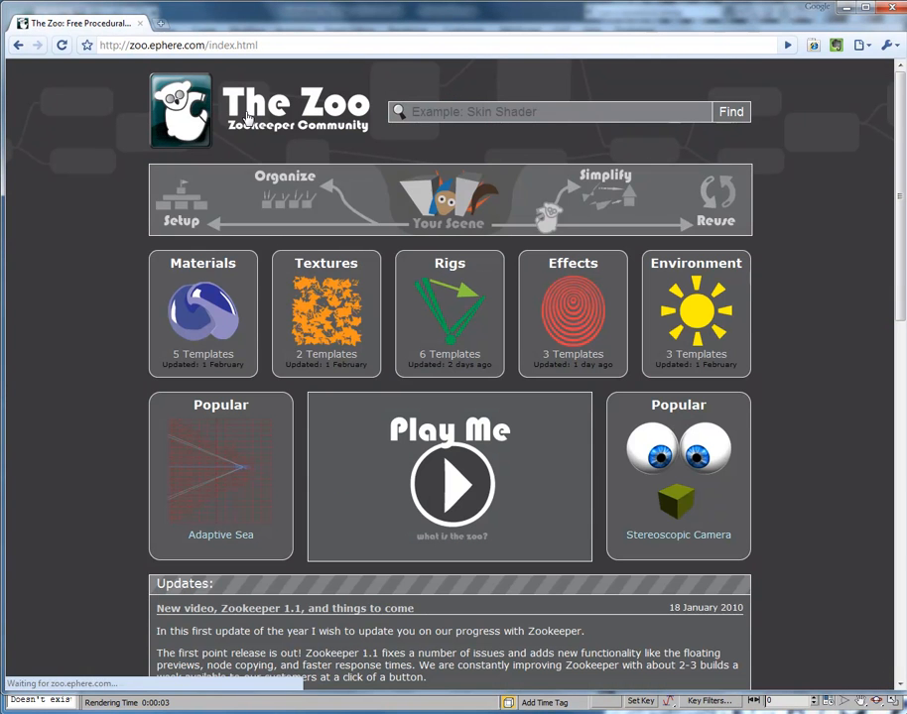
pyautogui.click(226, 335)
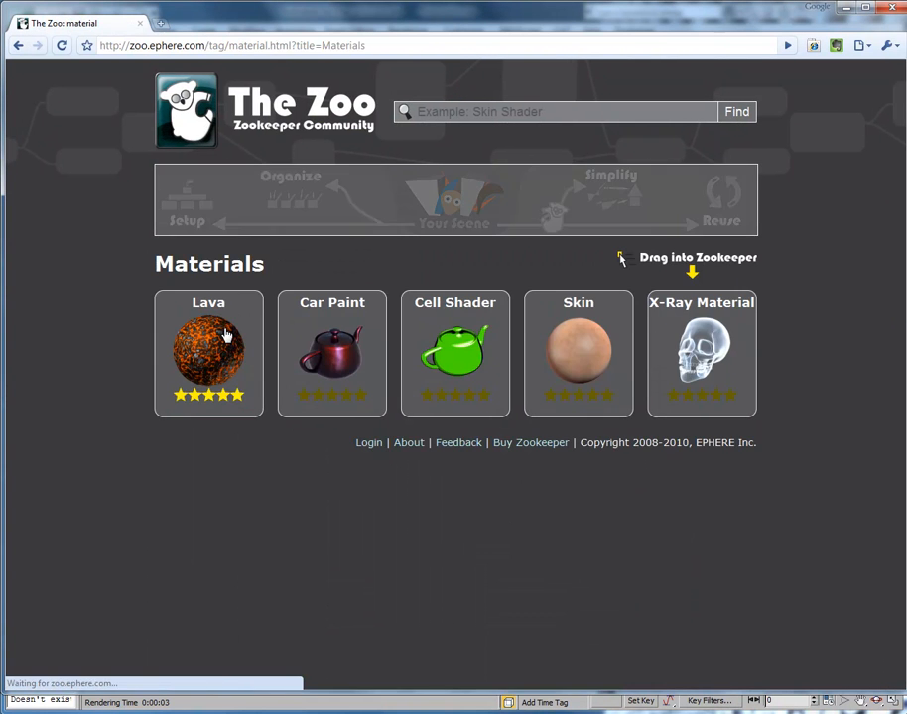
pyautogui.click(335, 343)
pyautogui.moveTo(188, 12); pyautogui.dragTo(573, 19)
pyautogui.moveTo(603, 434)
pyautogui.mouseDown()
pyautogui.moveTo(239, 378)
pyautogui.moveTo(233, 368)
pyautogui.mouseUp()
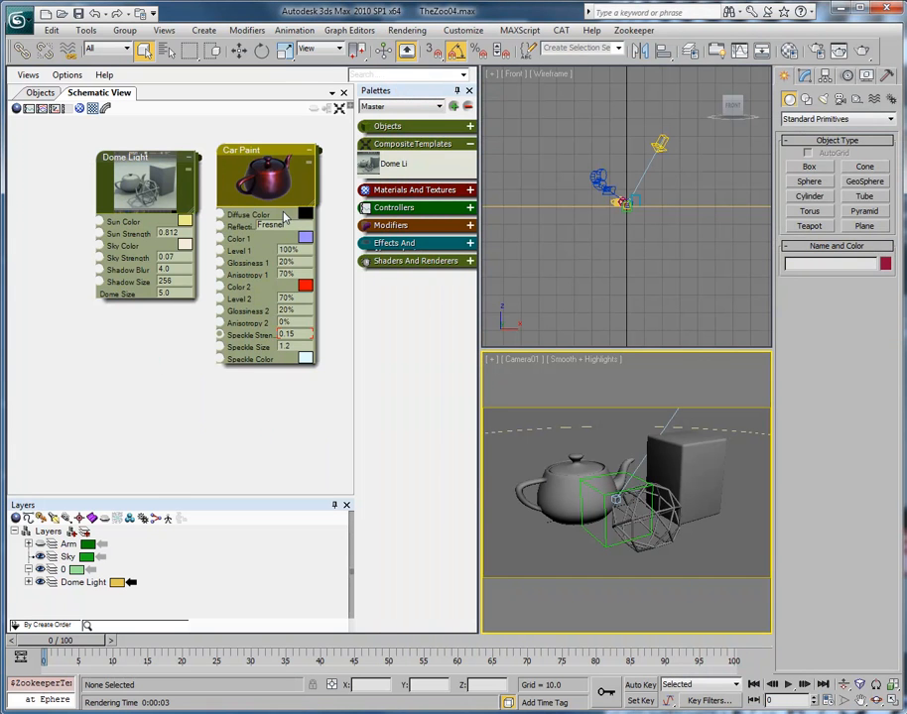
# Step: Look over the Reflection Type options of the Car Paint node, keeping Fresnel
pyautogui.click(285, 226)
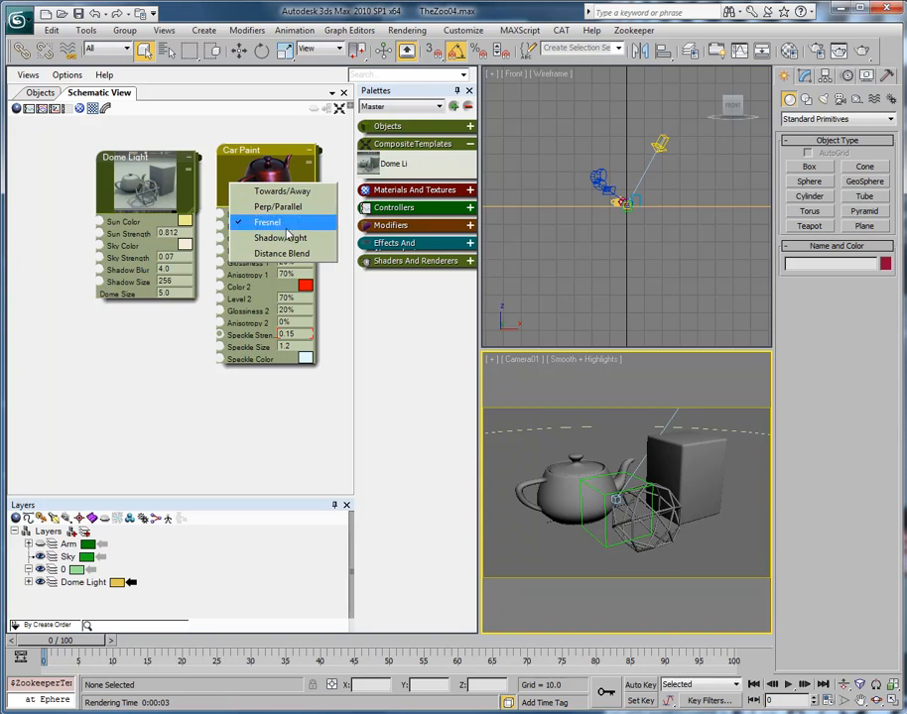
pyautogui.click(287, 397)
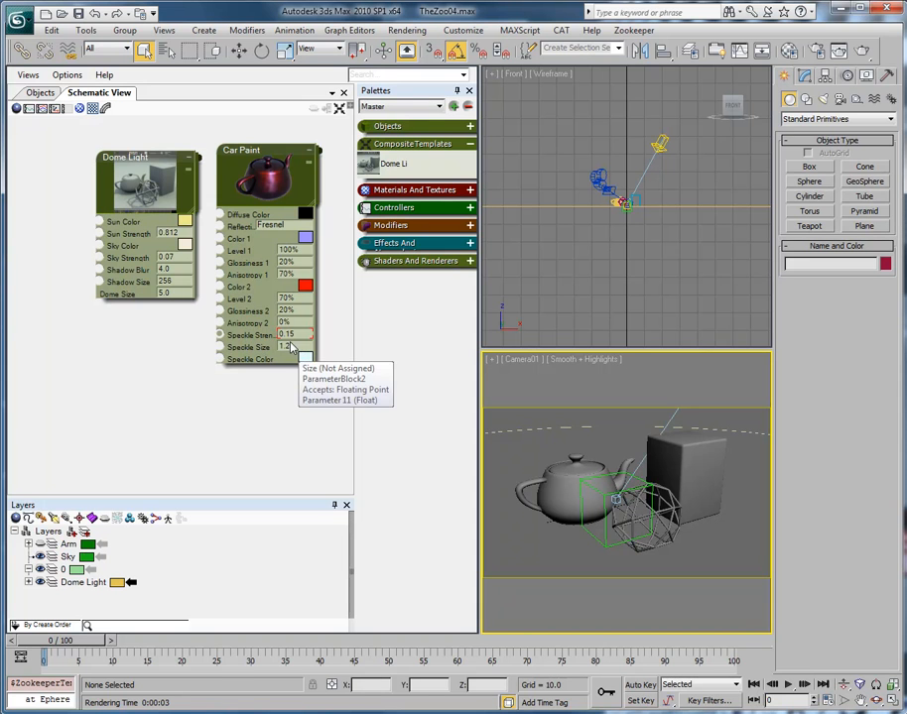
# Step: Add the Teapot01 scene node to the Schematic View and connect the Car Paint output to its Material input
pyautogui.click(39, 93)
pyautogui.doubleClick(79, 148)
pyautogui.moveTo(75, 149)
pyautogui.mouseDown()
pyautogui.moveTo(101, 102)
pyautogui.moveTo(129, 151)
pyautogui.moveTo(184, 411)
pyautogui.moveTo(165, 354)
pyautogui.mouseUp()
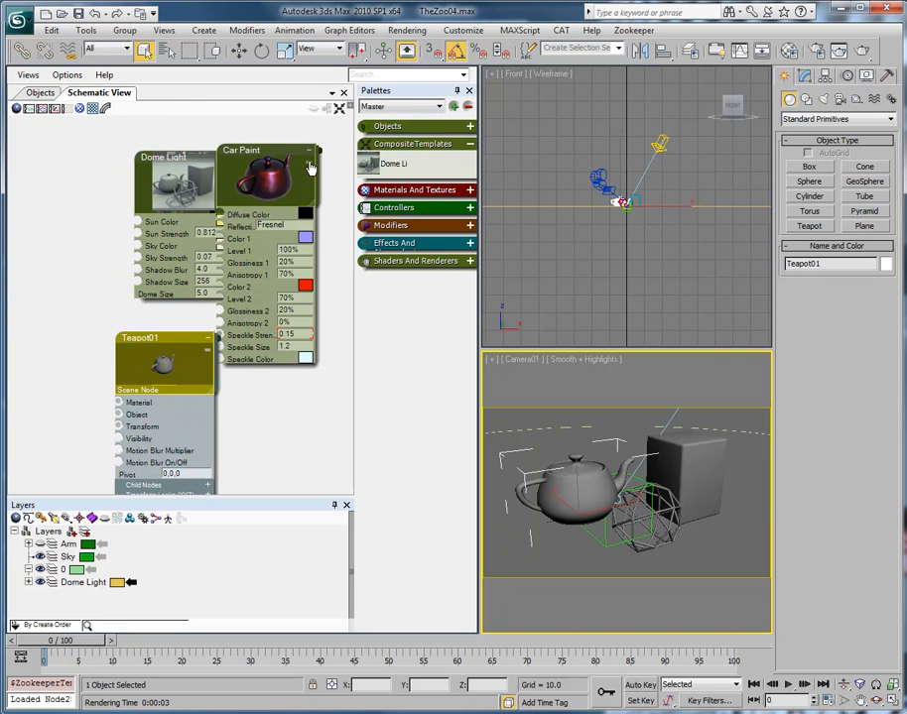
pyautogui.moveTo(319, 151)
pyautogui.mouseDown()
pyautogui.moveTo(304, 206)
pyautogui.moveTo(117, 401)
pyautogui.mouseUp()
# Step: Rearrange the Car Paint and Teapot01 nodes for a clear layout, and close the rendered frame window
pyautogui.moveTo(270, 189); pyautogui.dragTo(126, 219)
pyautogui.moveTo(126, 219); pyautogui.dragTo(89, 228)
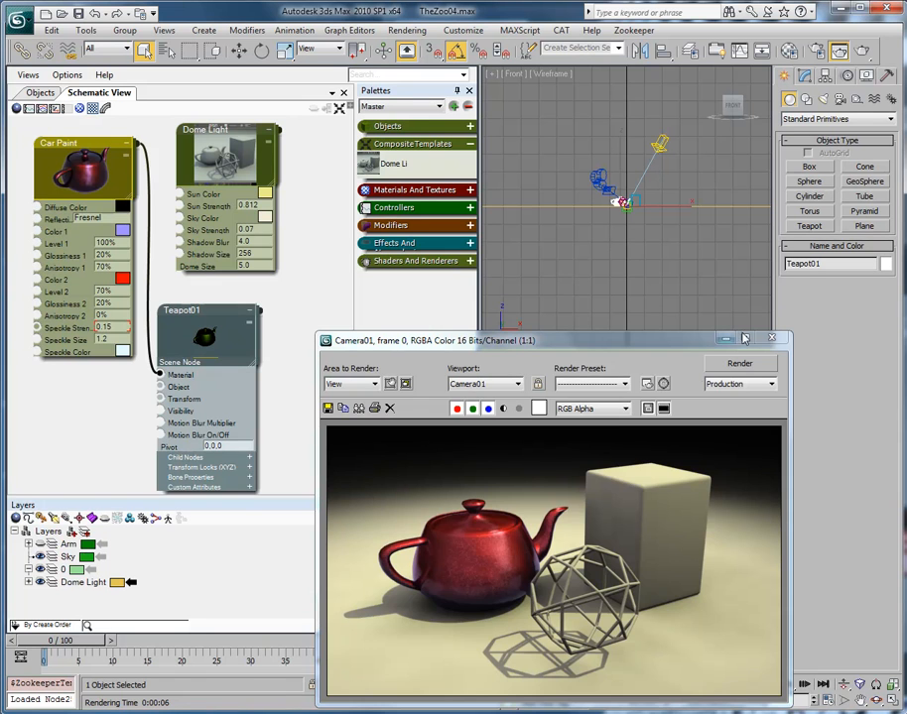
pyautogui.click(772, 339)
pyautogui.moveTo(237, 330); pyautogui.dragTo(279, 307)
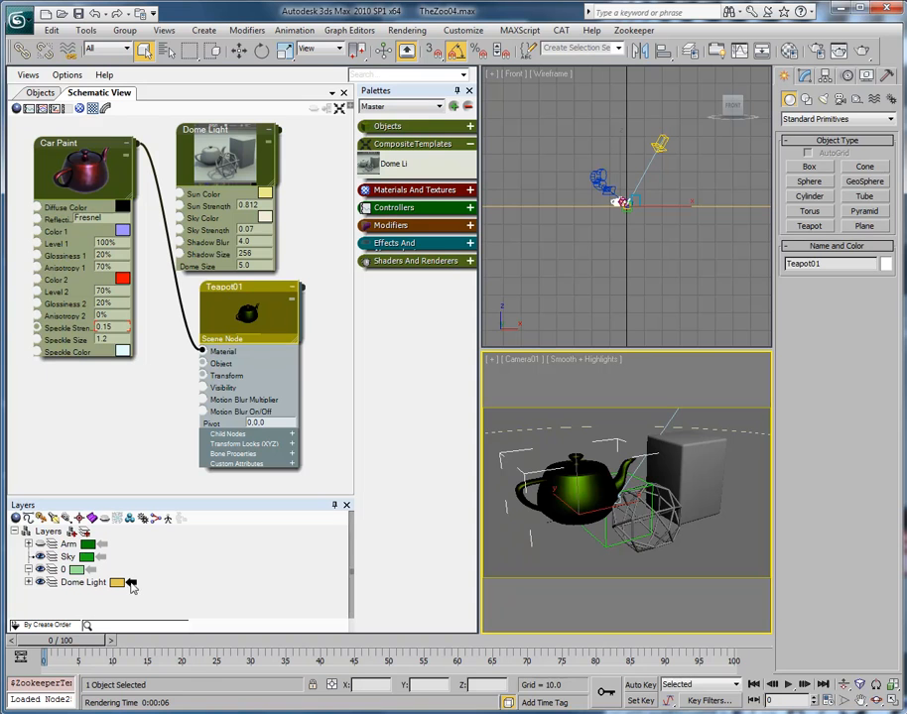
# Step: Hide the Dome Light layer, and make the Arm layer current and visible
pyautogui.click(41, 583)
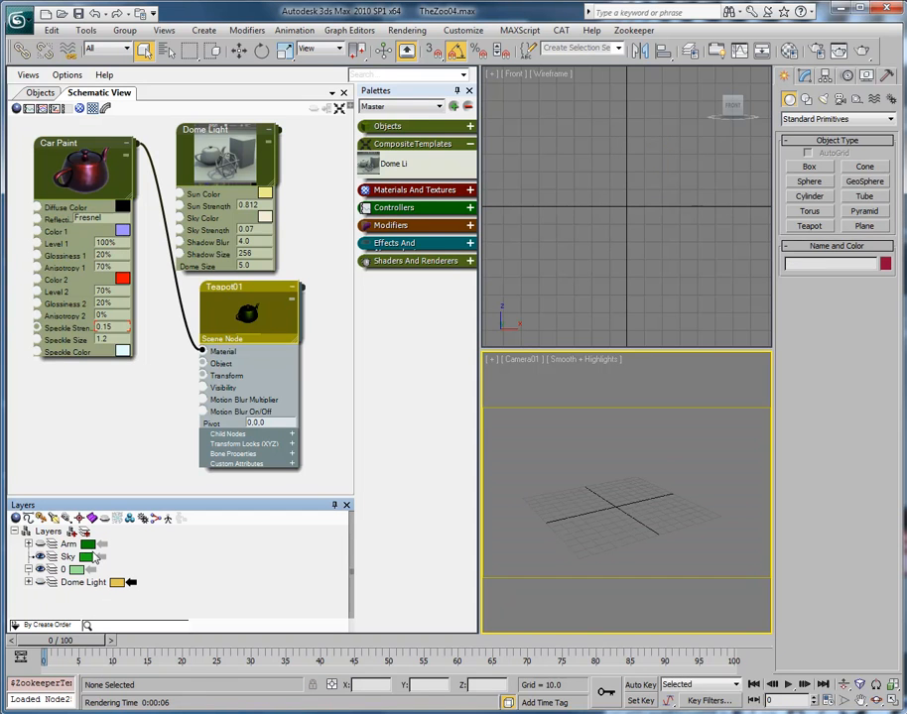
pyautogui.click(103, 545)
pyautogui.click(39, 545)
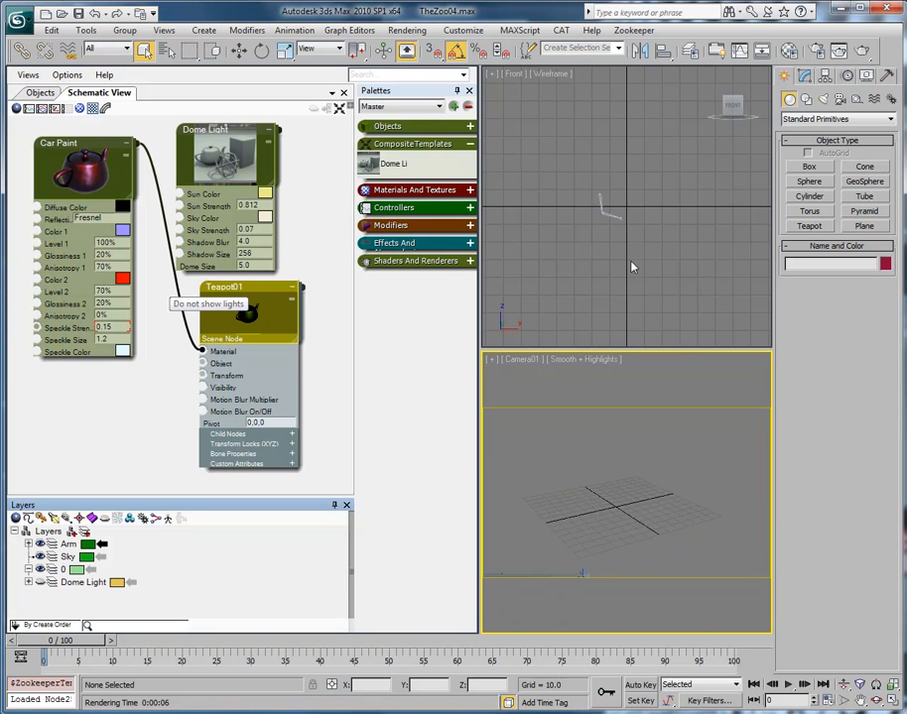
# Step: Add a second Schematic View and bring the popular Muscle template from The Zoo website into it
pyautogui.rightClick(167, 95)
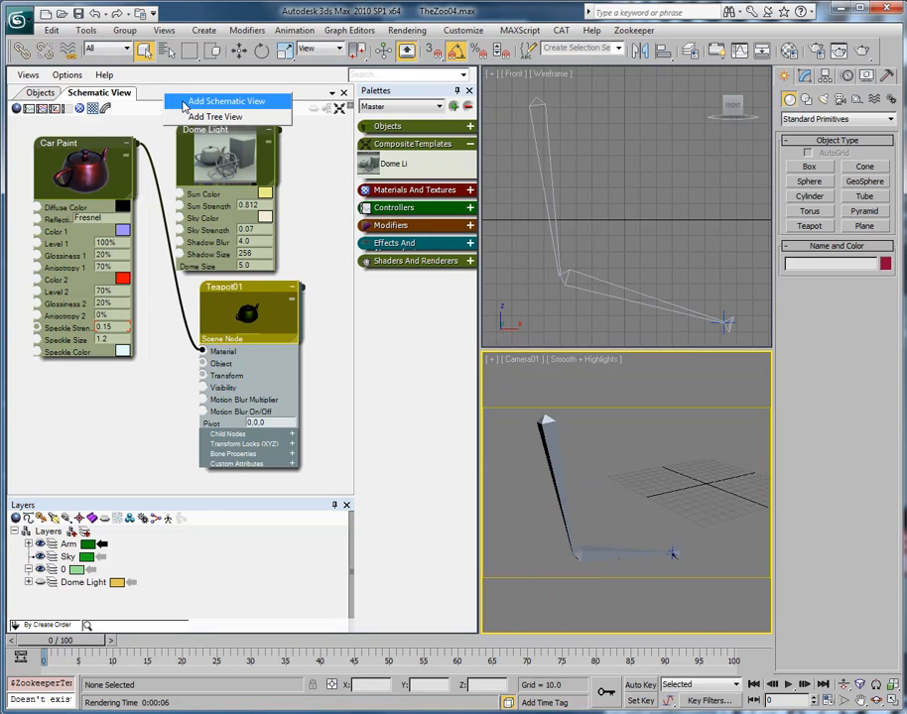
pyautogui.click(227, 101)
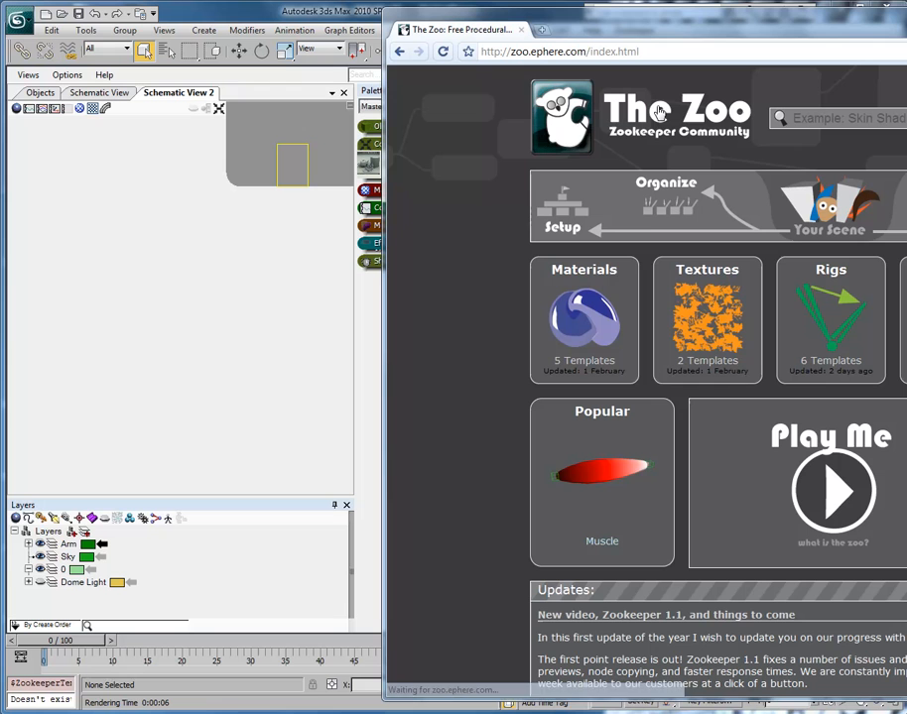
pyautogui.click(615, 478)
pyautogui.moveTo(632, 407); pyautogui.dragTo(173, 247)
pyautogui.moveTo(168, 199); pyautogui.dragTo(122, 237)
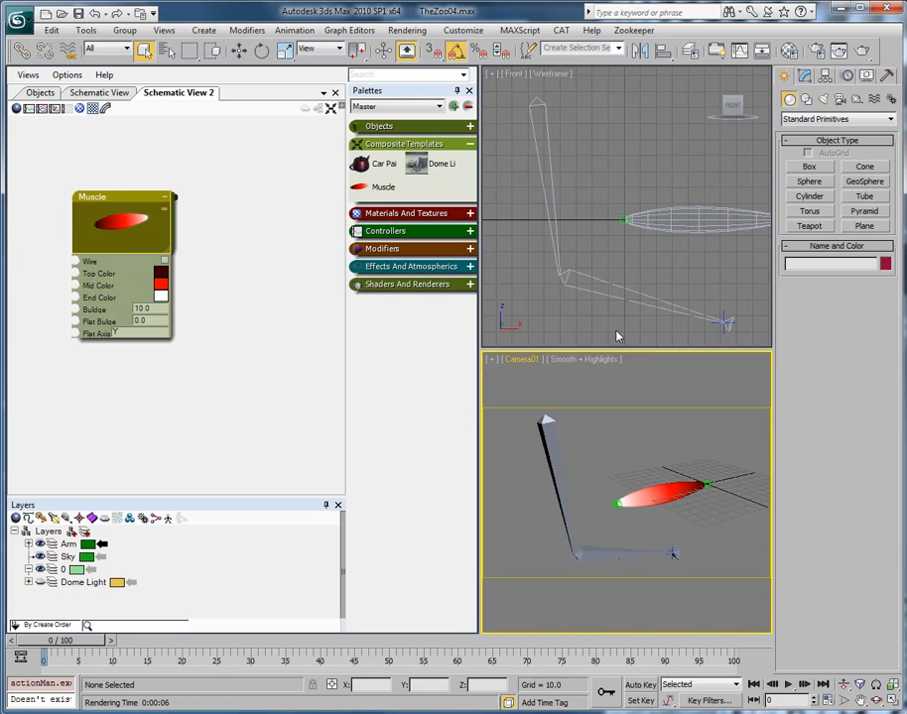
# Step: Try moving the muscle's EndPoint helper with the Move tool, and undo that move
pyautogui.click(622, 222)
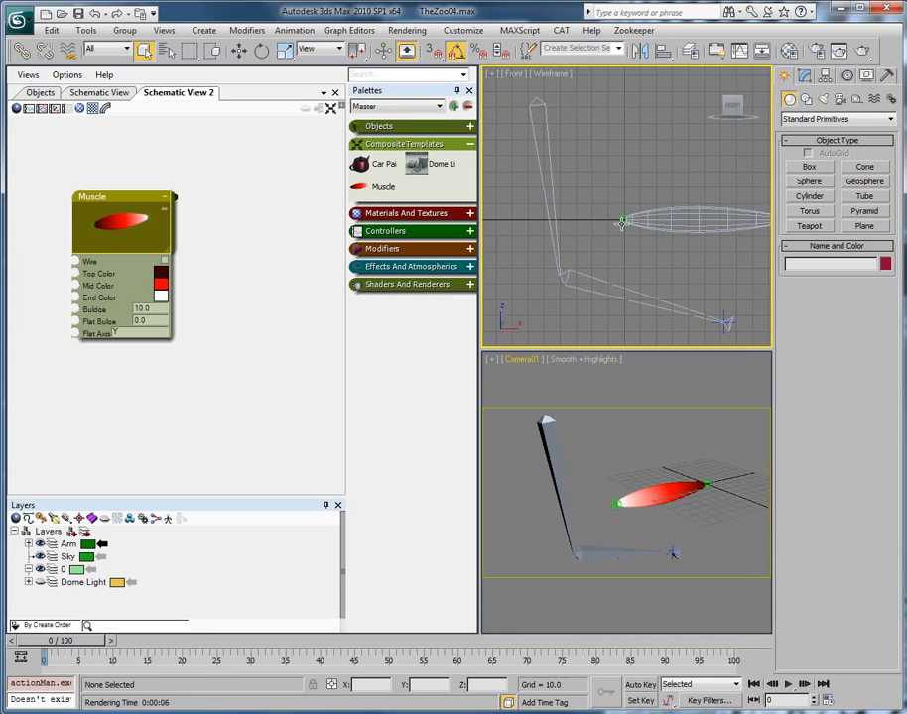
pyautogui.rightClick(632, 214)
pyautogui.click(656, 220)
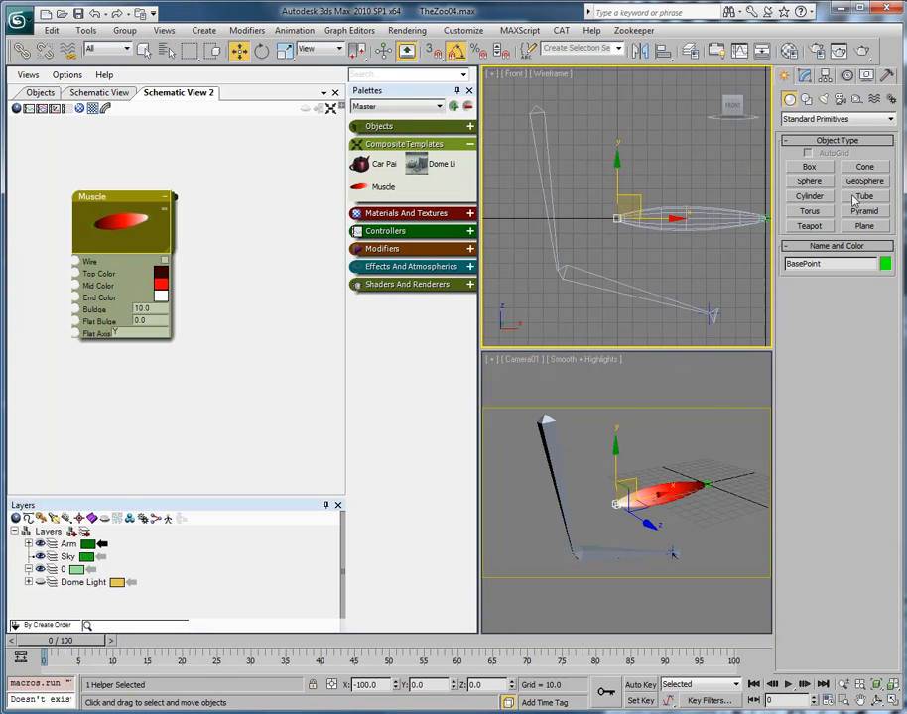
pyautogui.click(768, 218)
pyautogui.moveTo(770, 198); pyautogui.dragTo(711, 187)
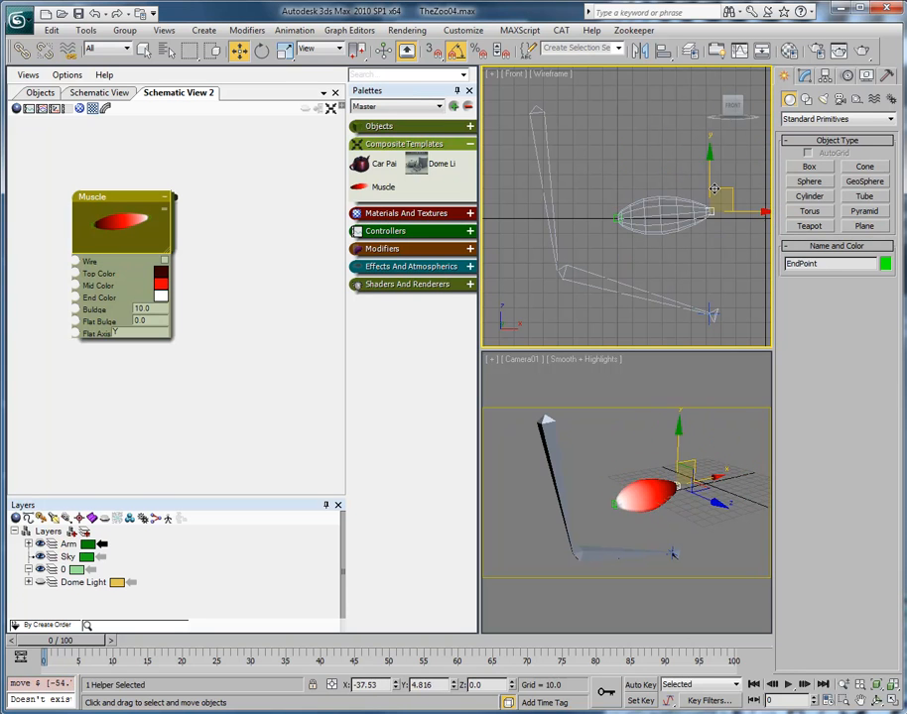
pyautogui.hotkey('ctrl', 'z')
# Step: Move the muscle's BasePoint onto the upper arm bone and its EndPoint onto the forearm bone, linking each helper to its bone
pyautogui.moveTo(625, 217); pyautogui.dragTo(547, 140)
pyautogui.click(22, 51)
pyautogui.rightClick(764, 217)
pyautogui.click(782, 233)
pyautogui.moveTo(761, 194); pyautogui.dragTo(633, 288)
pyautogui.click(22, 51)
# Step: Move the arm's IK chain goal near the wrist to test the muscle, and reposition the Muscle node in the Schematic View
pyautogui.press('w')
pyautogui.click(708, 308)
pyautogui.moveTo(707, 308)
pyautogui.mouseDown()
pyautogui.moveTo(674, 253)
pyautogui.moveTo(683, 213)
pyautogui.moveTo(651, 145)
pyautogui.moveTo(658, 231)
pyautogui.moveTo(712, 309)
pyautogui.moveTo(640, 154)
pyautogui.moveTo(710, 326)
pyautogui.moveTo(607, 125)
pyautogui.moveTo(675, 276)
pyautogui.moveTo(711, 323)
pyautogui.mouseUp()
pyautogui.moveTo(116, 227); pyautogui.dragTo(196, 229)
# Step: Switch the camera viewport to Perspective, and turn the Muscle's Wire option on and back off
pyautogui.rightClick(596, 517)
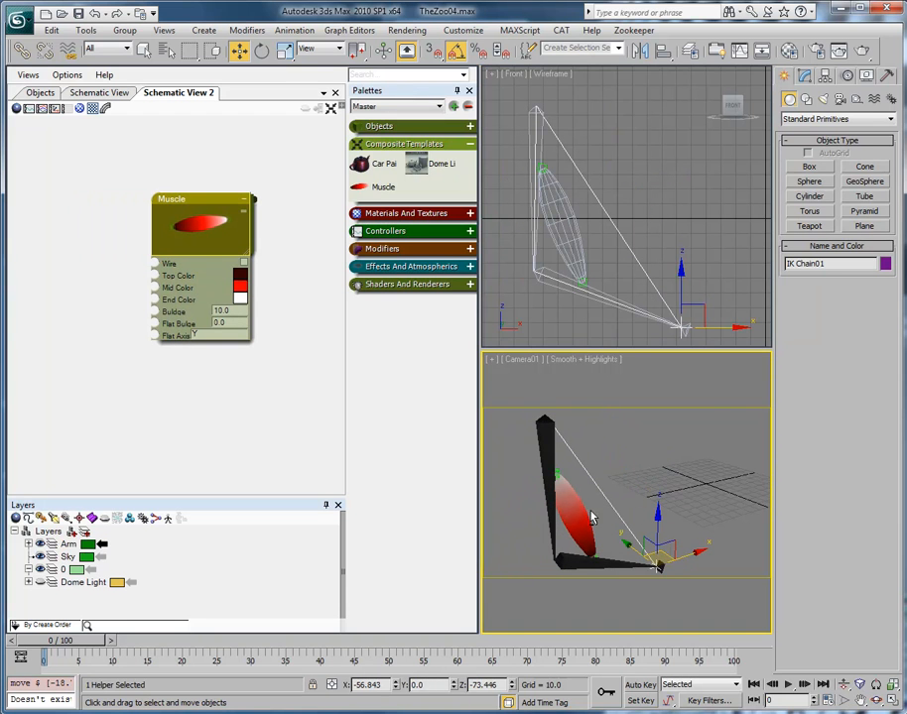
pyautogui.press('p')
pyautogui.keyDown('alt'); pyautogui.moveTo(631, 512); pyautogui.dragTo(625, 498, button='middle'); pyautogui.keyUp('alt')
pyautogui.scroll(5, 623, 495)
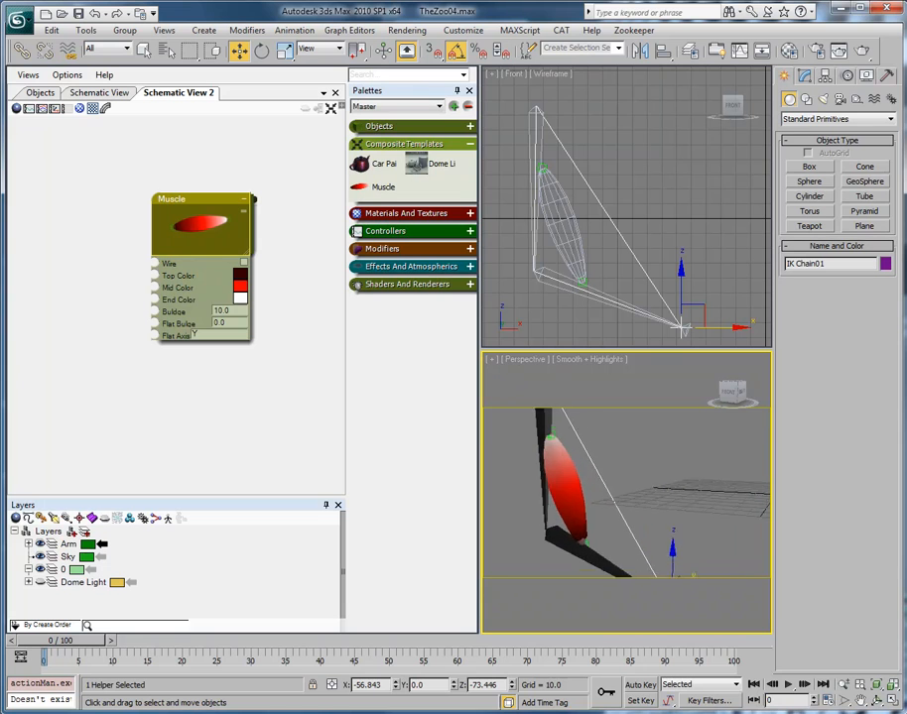
pyautogui.scroll(-1, 589, 441)
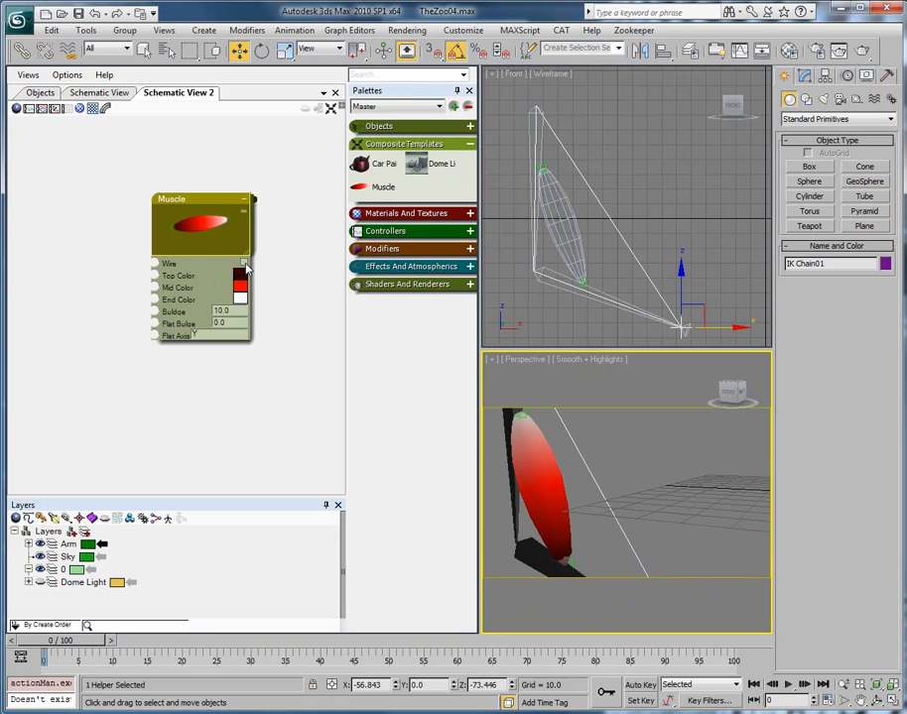
pyautogui.click(244, 265)
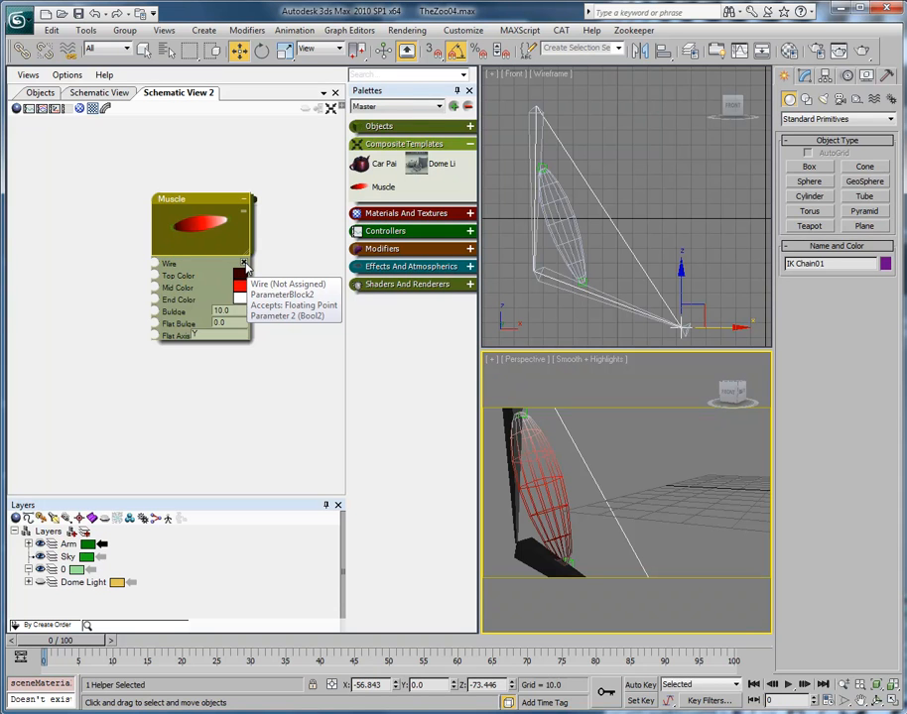
pyautogui.click(244, 265)
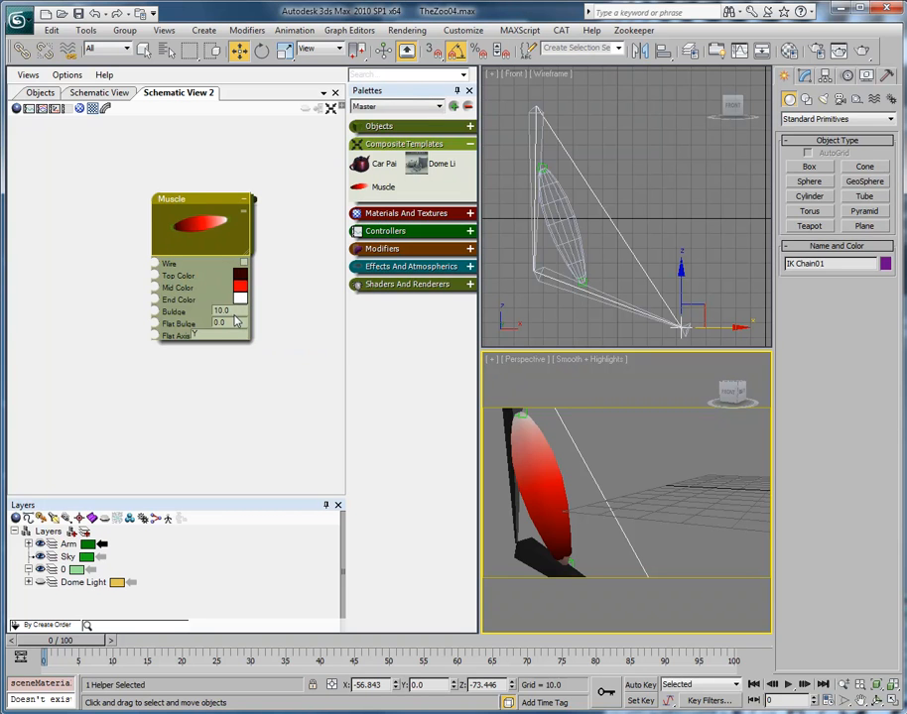
# Step: Set the Muscle's Flat Bulge to 8.406 and inspect its shape in the Perspective view
pyautogui.moveTo(235, 317); pyautogui.dragTo(172, 318)
pyautogui.scroll(5, 595, 477)
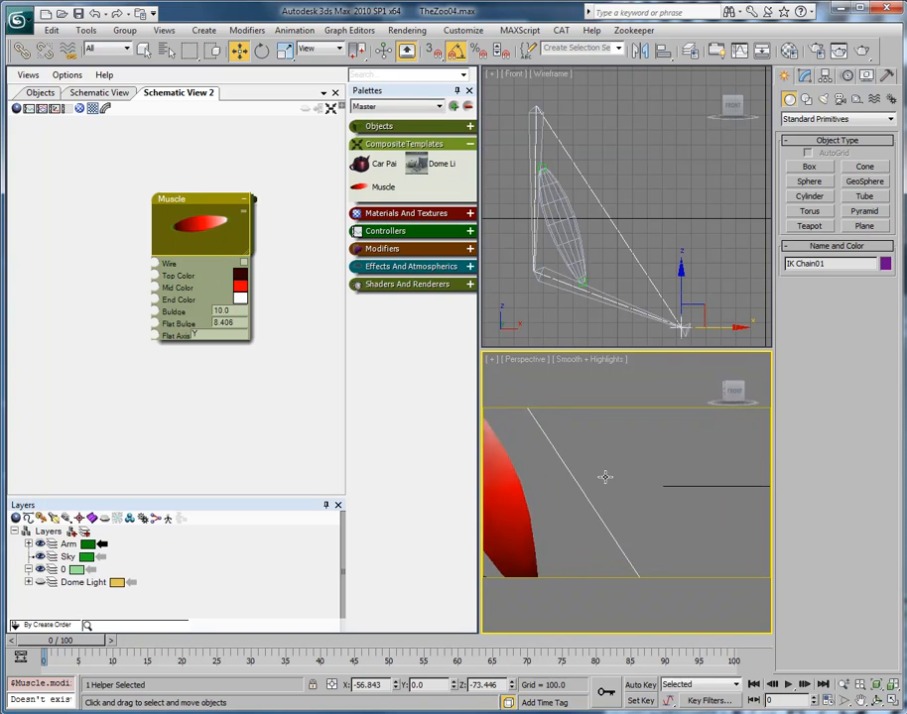
pyautogui.moveTo(589, 486)
pyautogui.mouseDown(button='middle')
pyautogui.moveTo(645, 474)
pyautogui.moveTo(644, 496)
pyautogui.moveTo(587, 499)
pyautogui.moveTo(592, 464)
pyautogui.mouseUp(button='middle')
pyautogui.scroll(-4, 645, 474)
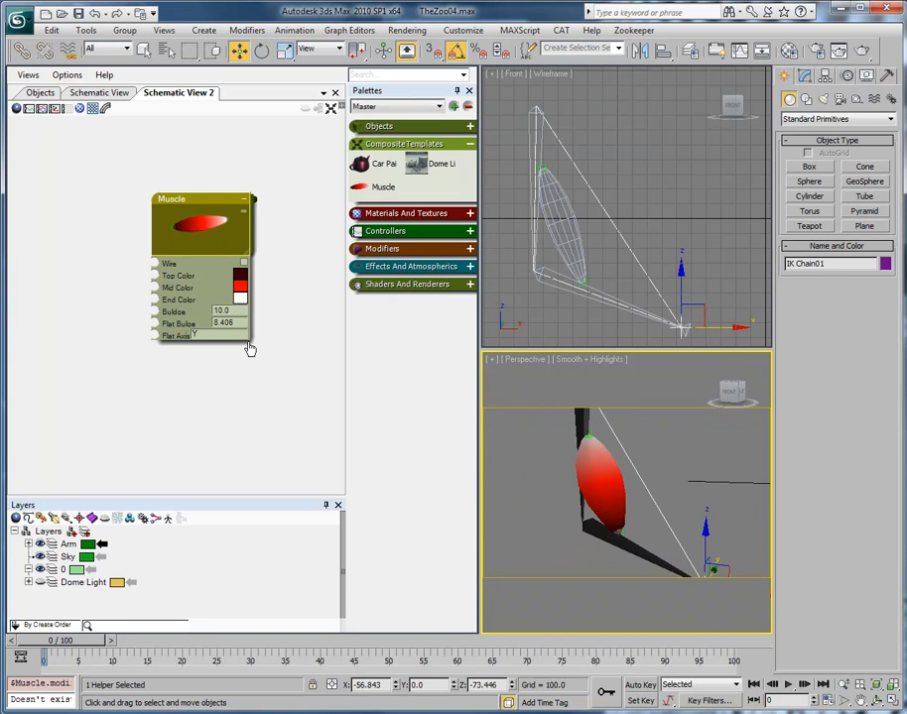
# Step: Switch the Muscle's Flat Axis to X and compare it with the other axis options
pyautogui.click(202, 335)
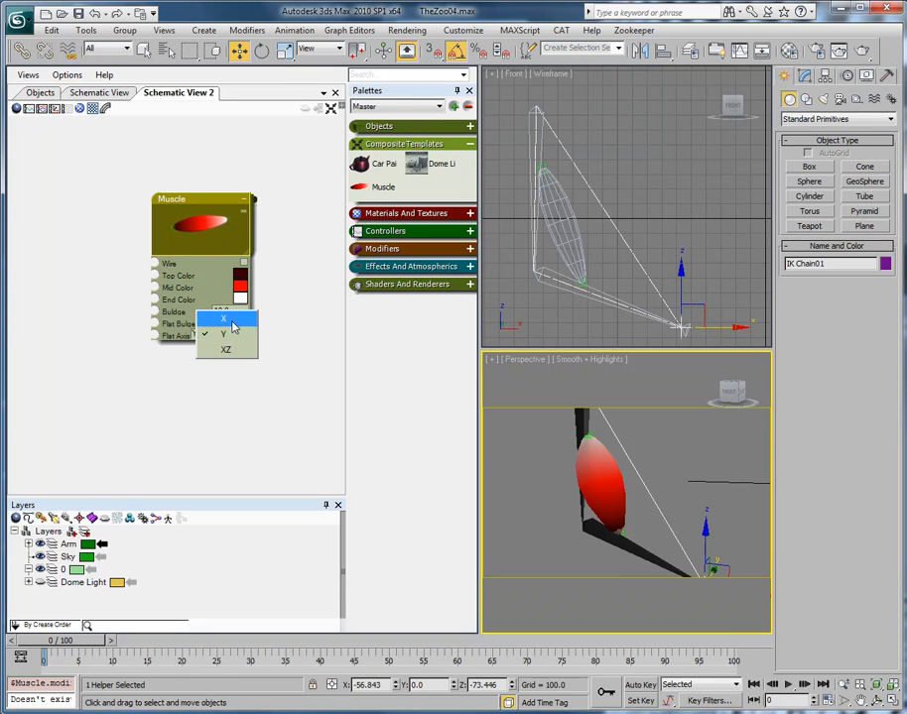
pyautogui.click(231, 322)
pyautogui.keyDown('alt'); pyautogui.moveTo(684, 504); pyautogui.dragTo(541, 448, button='middle'); pyautogui.keyUp('alt')
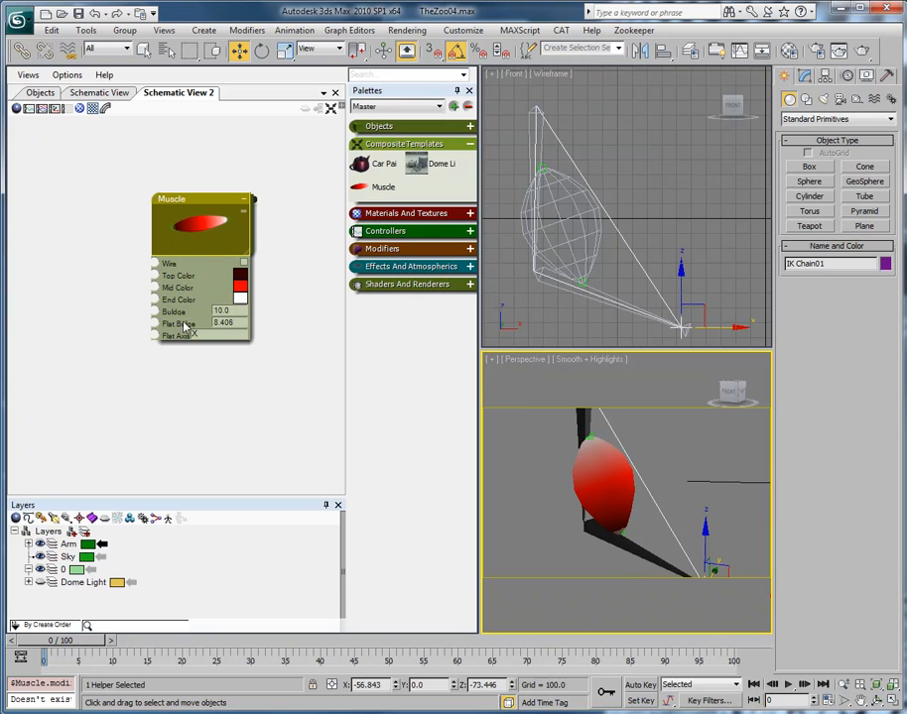
pyautogui.click(235, 340)
pyautogui.click(230, 335)
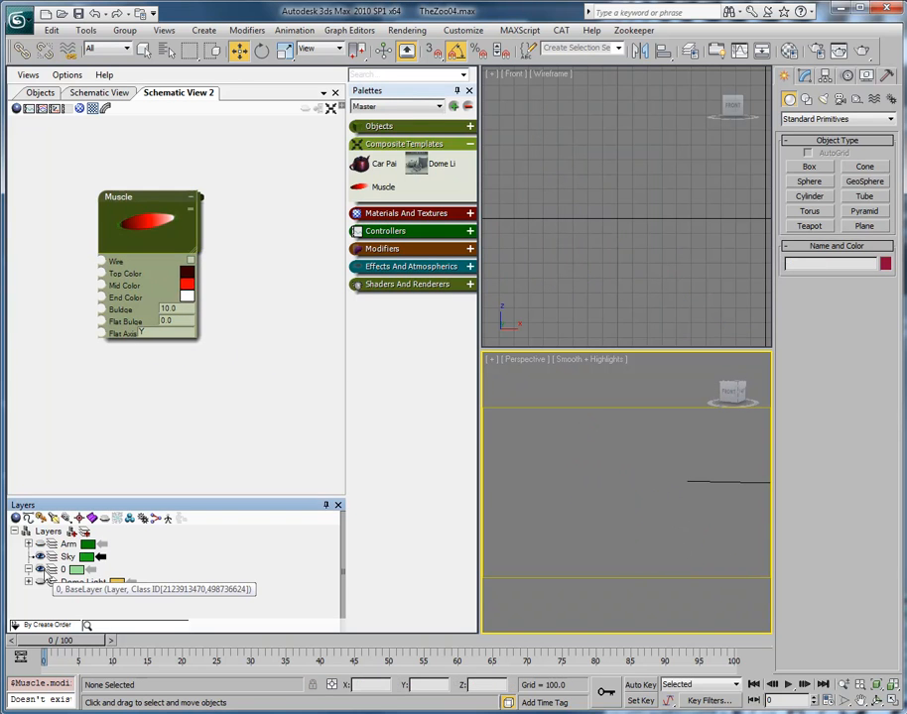
# Step: Add a third Schematic View and bring the Sky Dome template from The Zoo's Environment category into it
pyautogui.rightClick(228, 95)
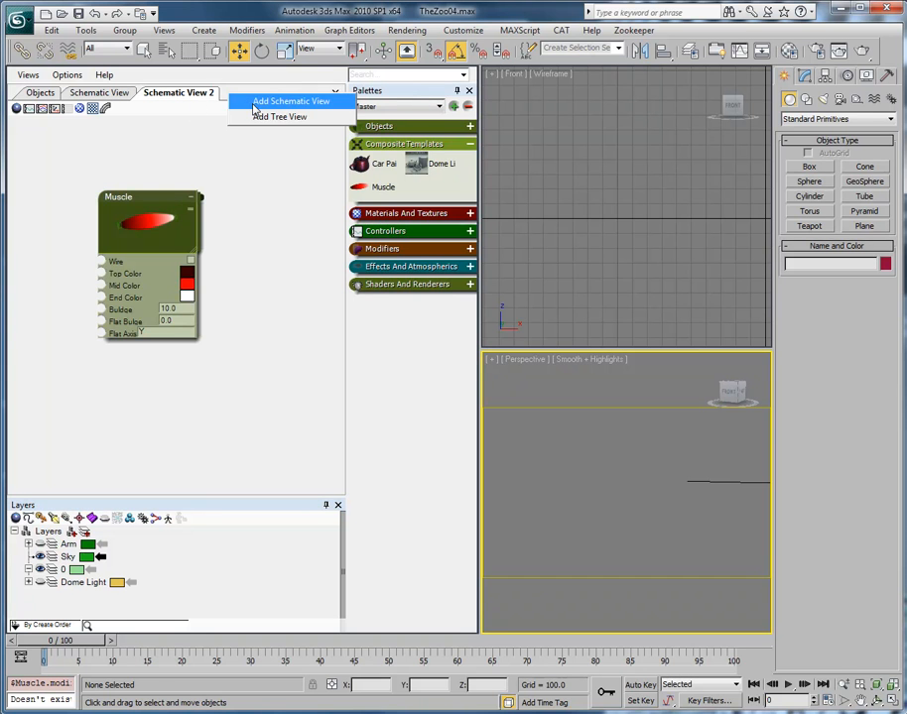
pyautogui.click(256, 102)
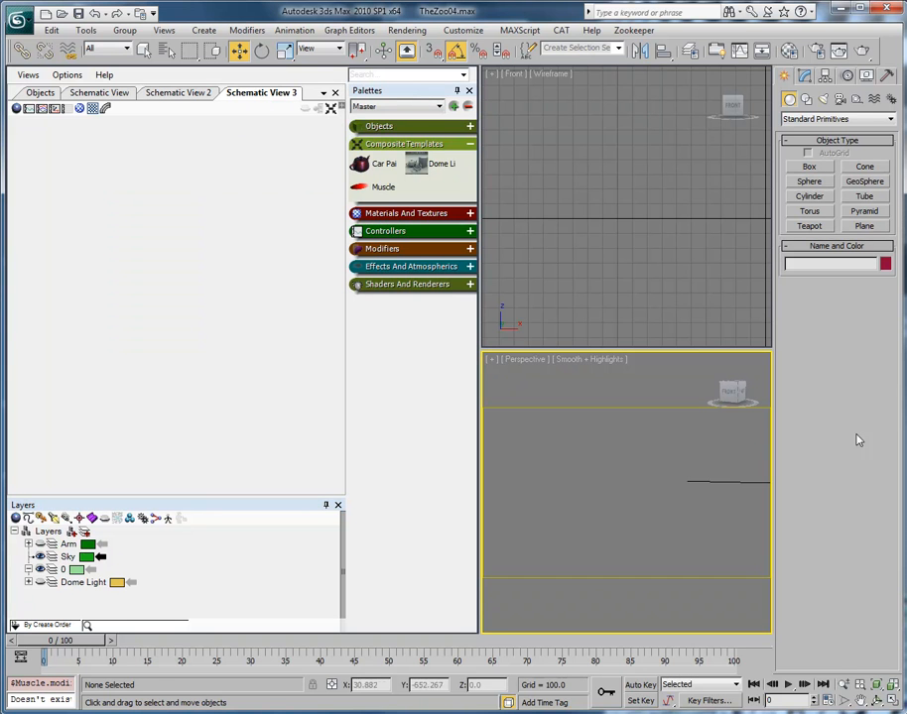
pyautogui.hotkey('alt', 'Tab')
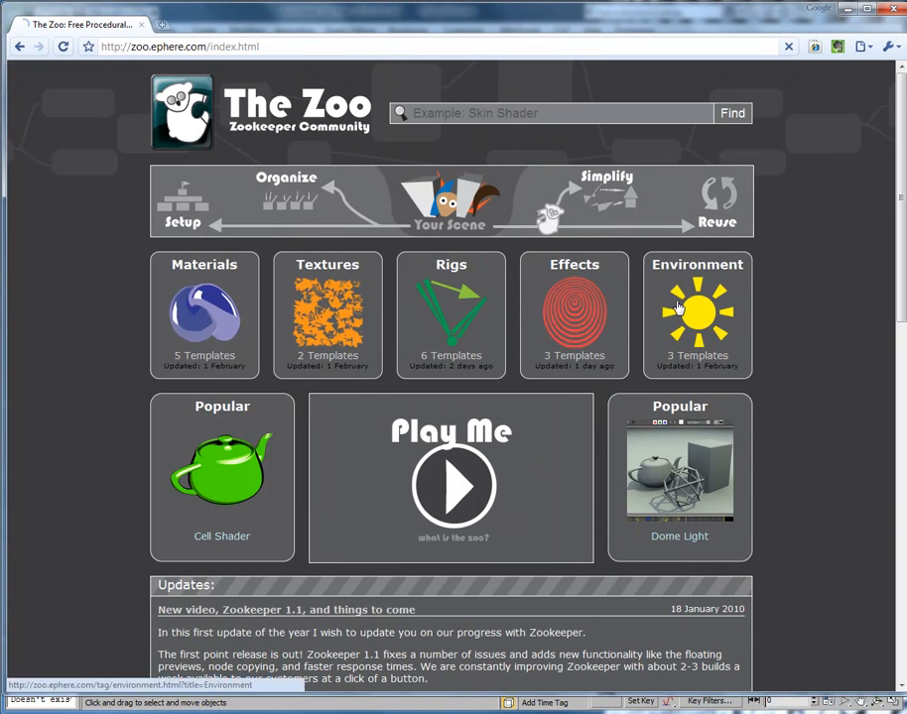
pyautogui.click(654, 320)
pyautogui.click(318, 369)
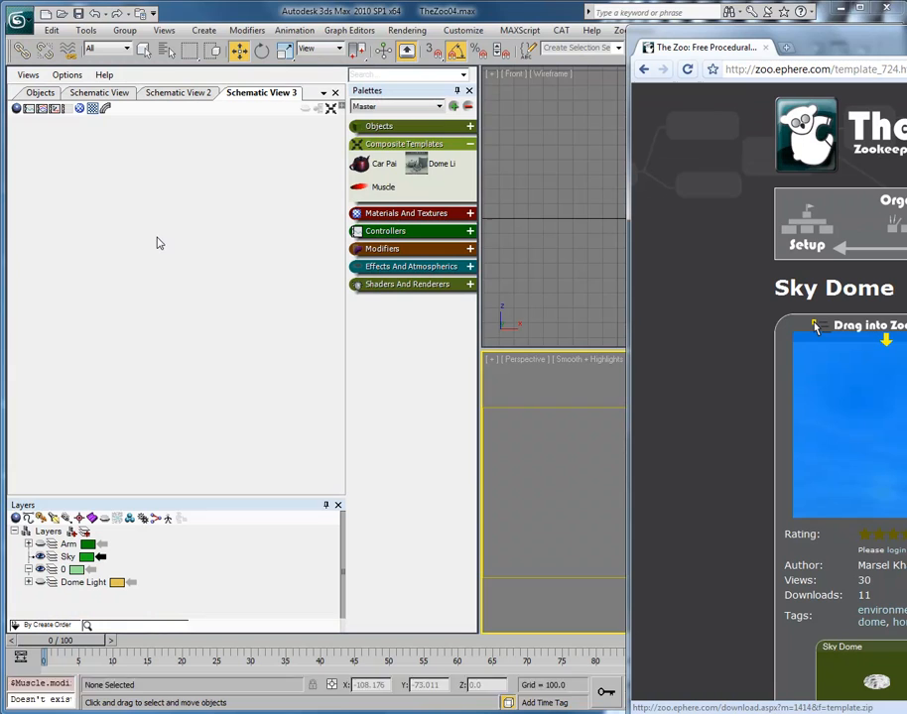
pyautogui.moveTo(156, 243); pyautogui.dragTo(155, 236)
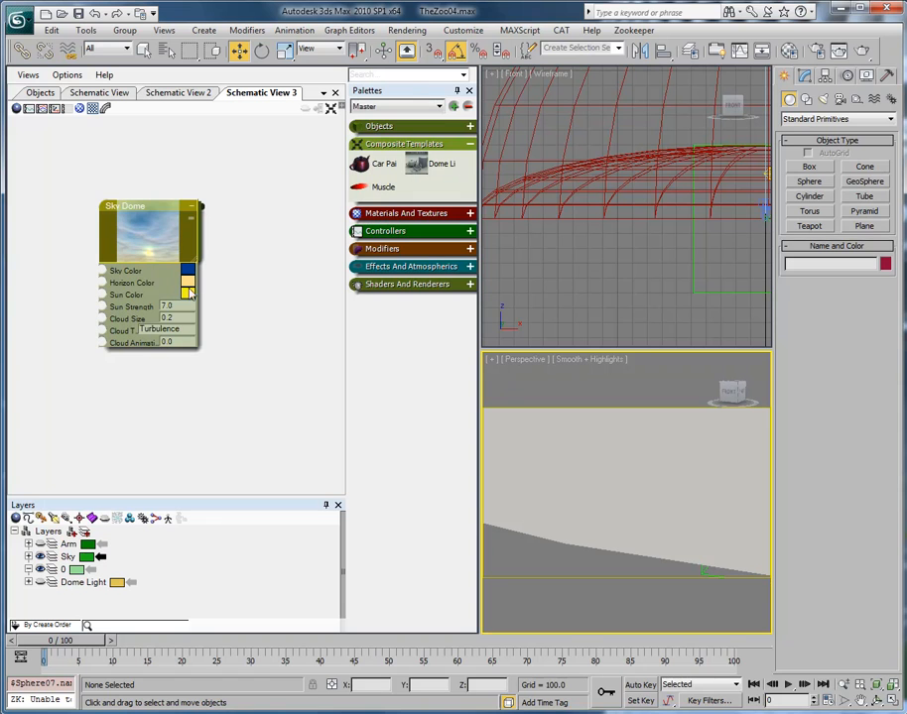
# Step: Show the Camera01 view in an ActiveShade render and set the Sky Dome's Horizon Color to salmon pink
pyautogui.press('c')
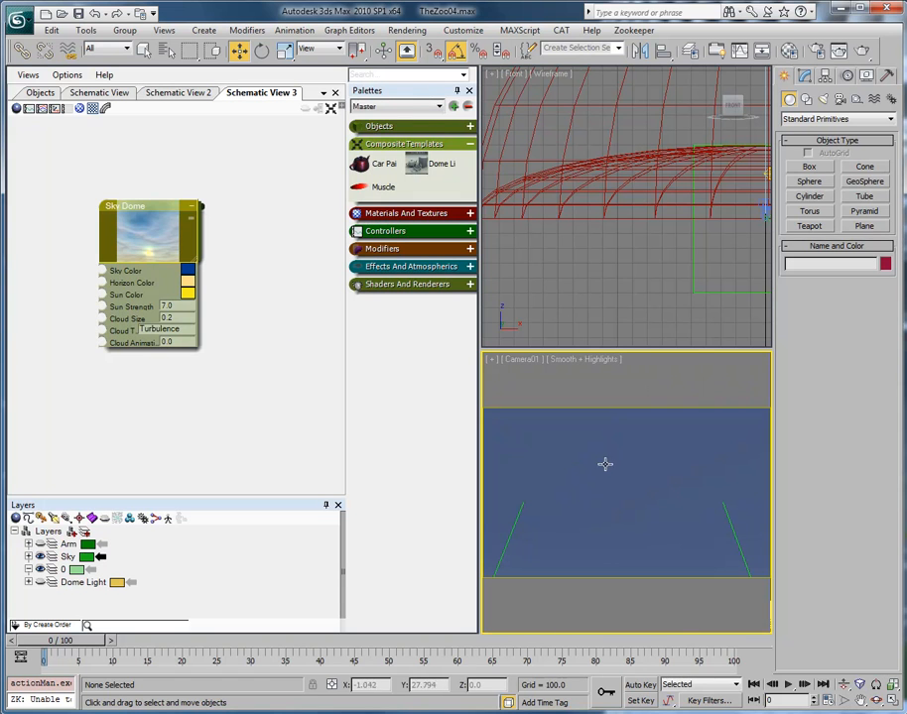
pyautogui.click(839, 52)
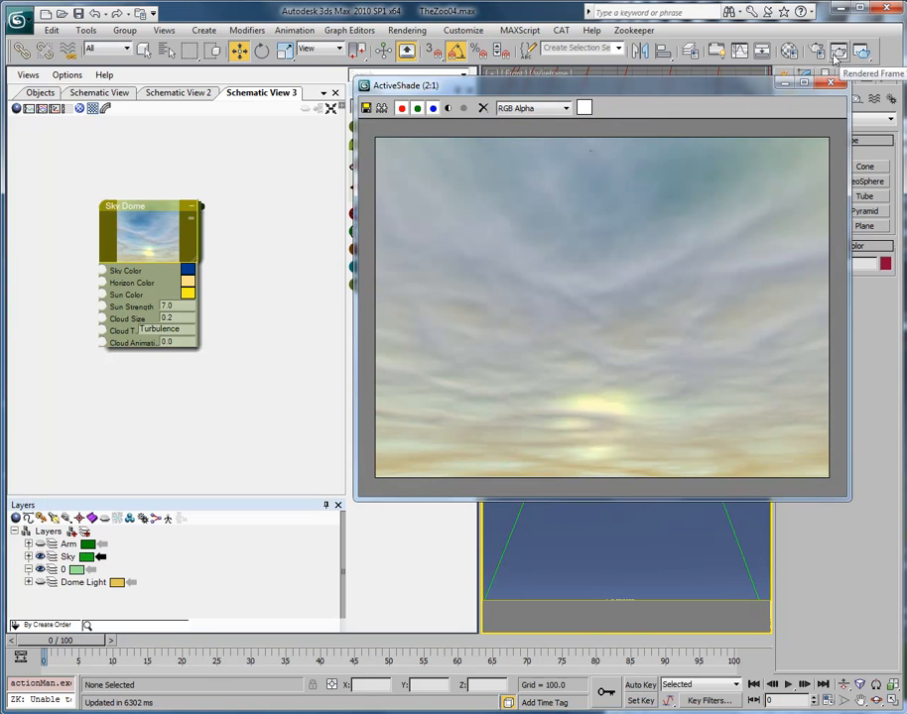
pyautogui.click(187, 286)
pyautogui.click(216, 325)
pyautogui.click(441, 436)
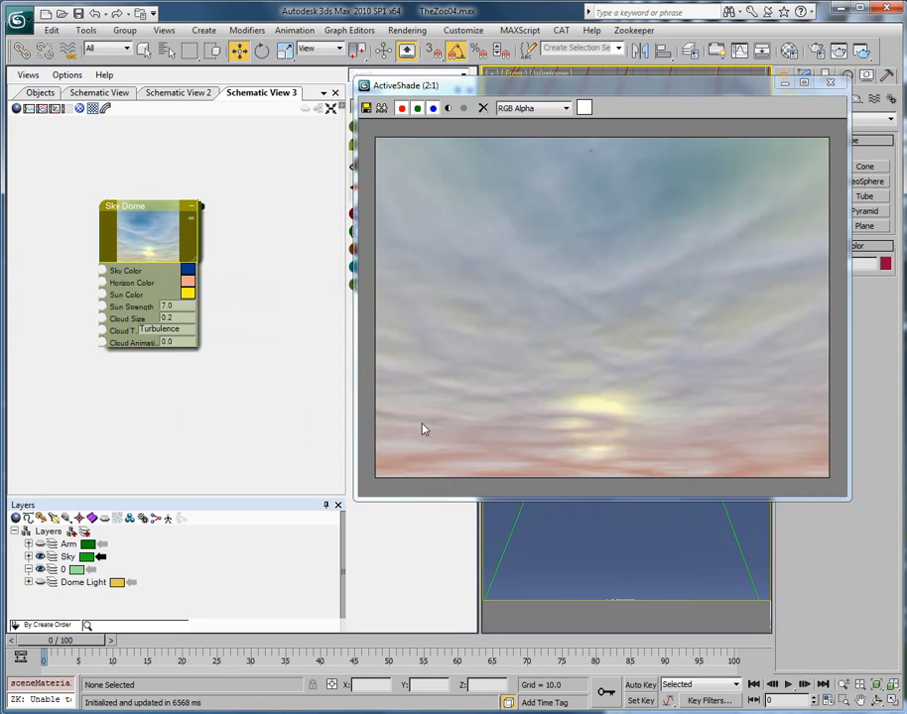
# Step: Set the Sky Dome's Sun Color to orange and its cloud type to Fractal
pyautogui.click(187, 294)
pyautogui.click(219, 347)
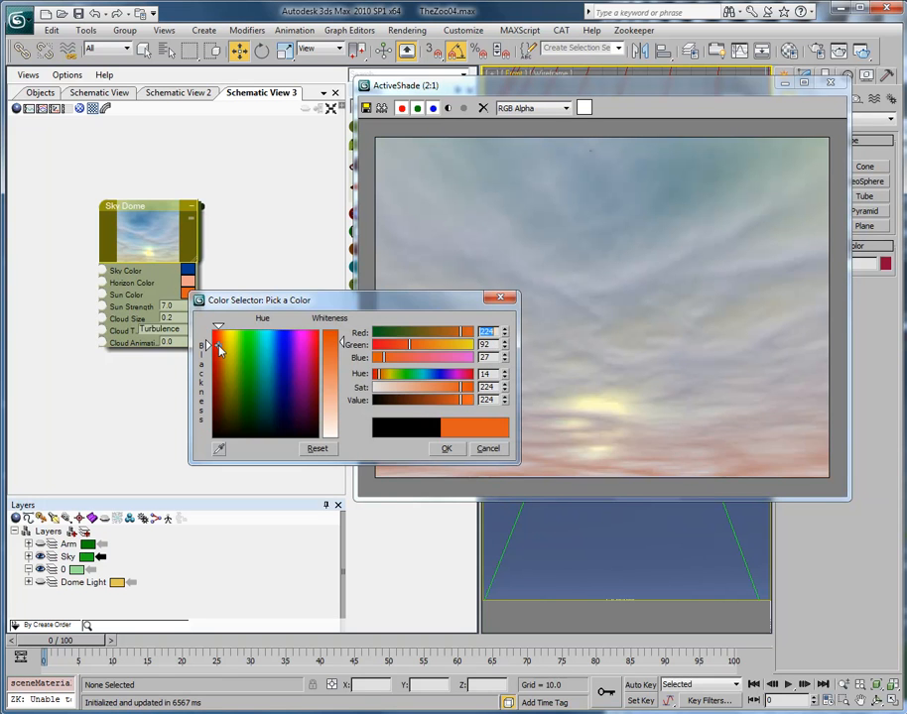
pyautogui.click(444, 448)
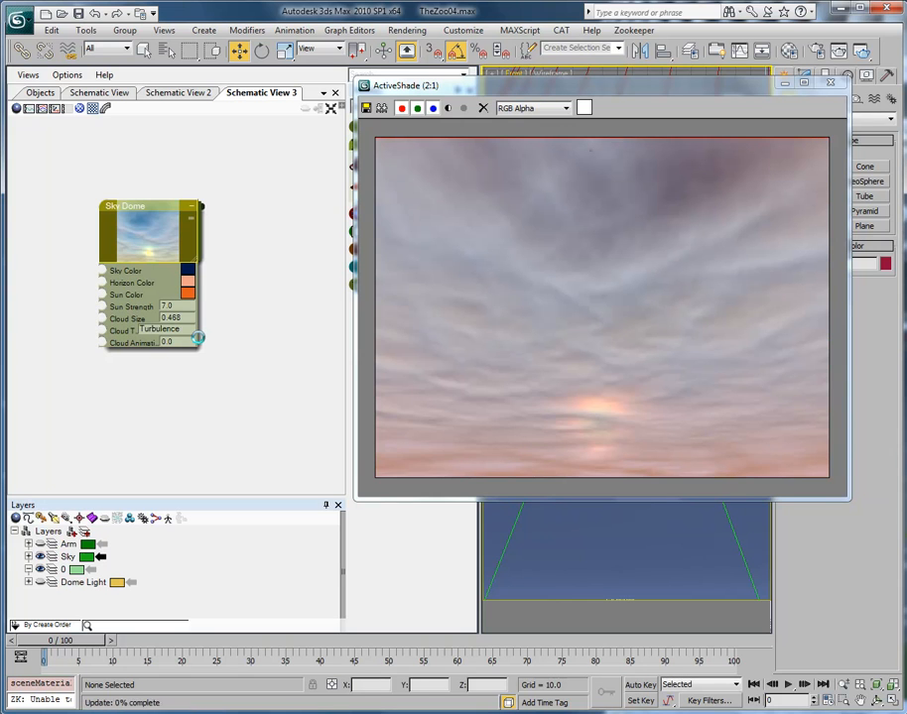
pyautogui.click(187, 335)
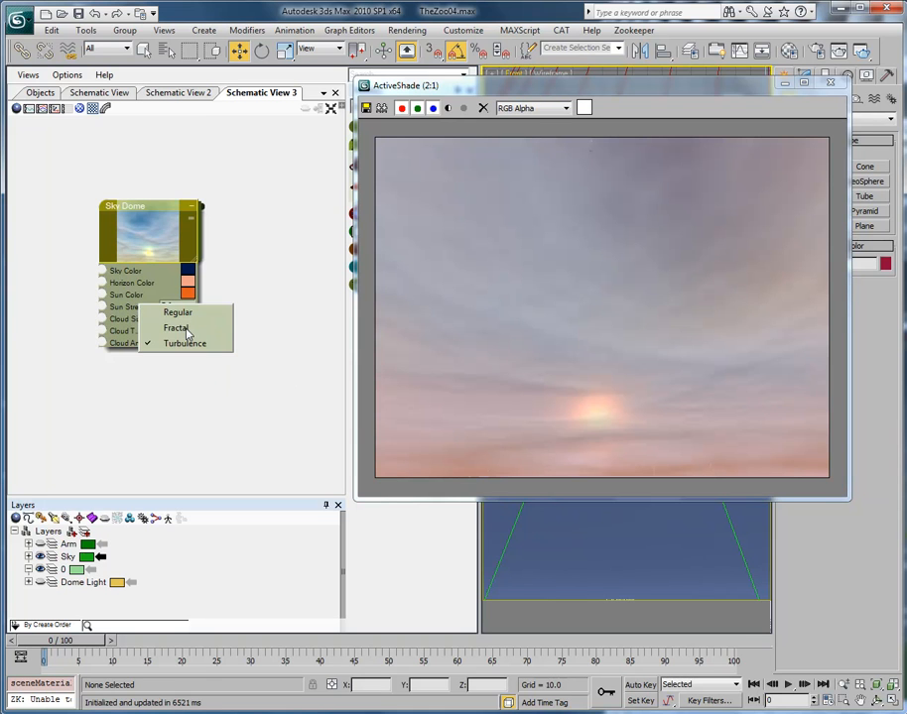
pyautogui.click(179, 327)
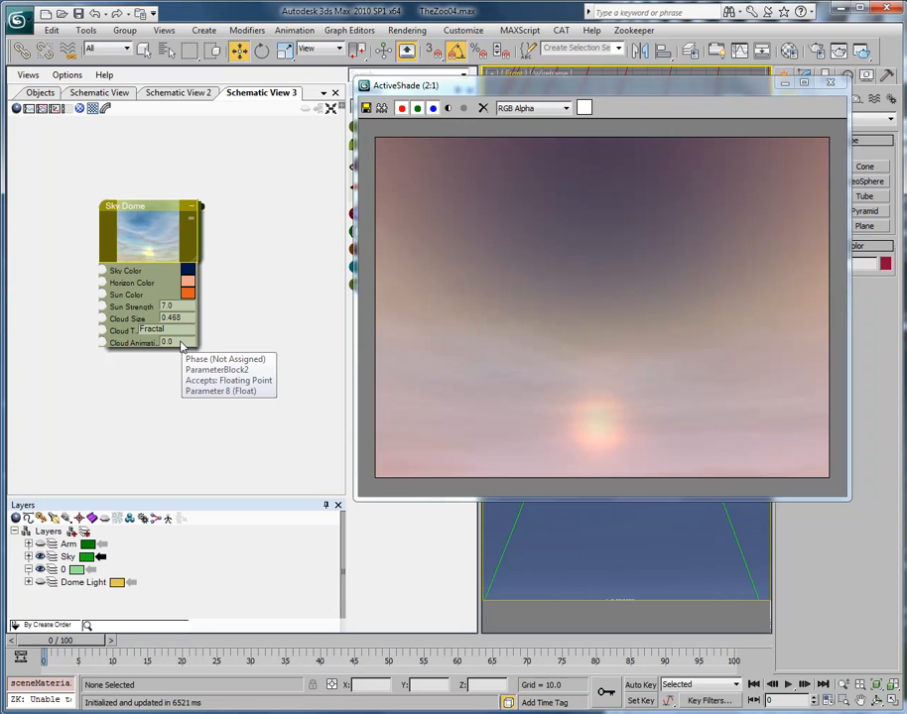
# Step: Auto-key the Sky Dome's cloud animation to 1 at frame 100, and move the time slider back to frame 10
pyautogui.press('n')
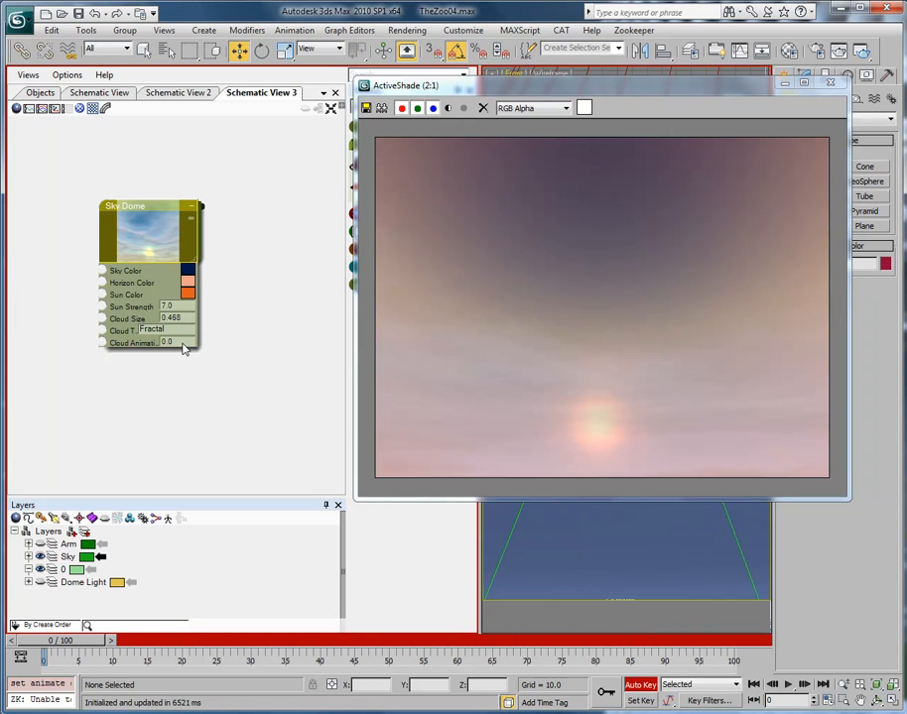
pyautogui.press('End')
pyautogui.click(183, 342)
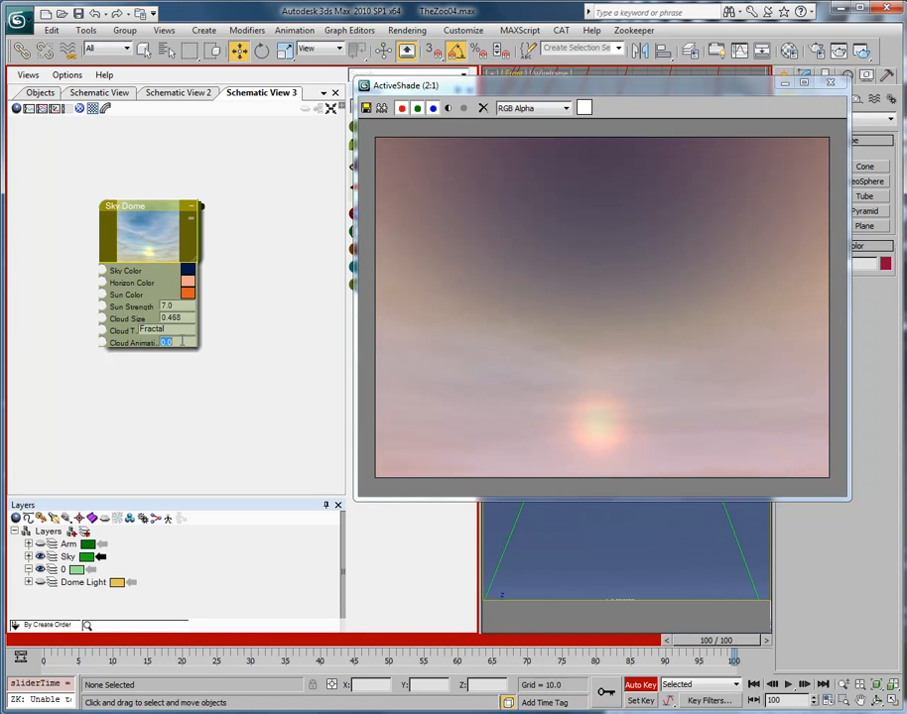
pyautogui.write('1')
pyautogui.press('Return')
pyautogui.moveTo(714, 639); pyautogui.dragTo(125, 640)
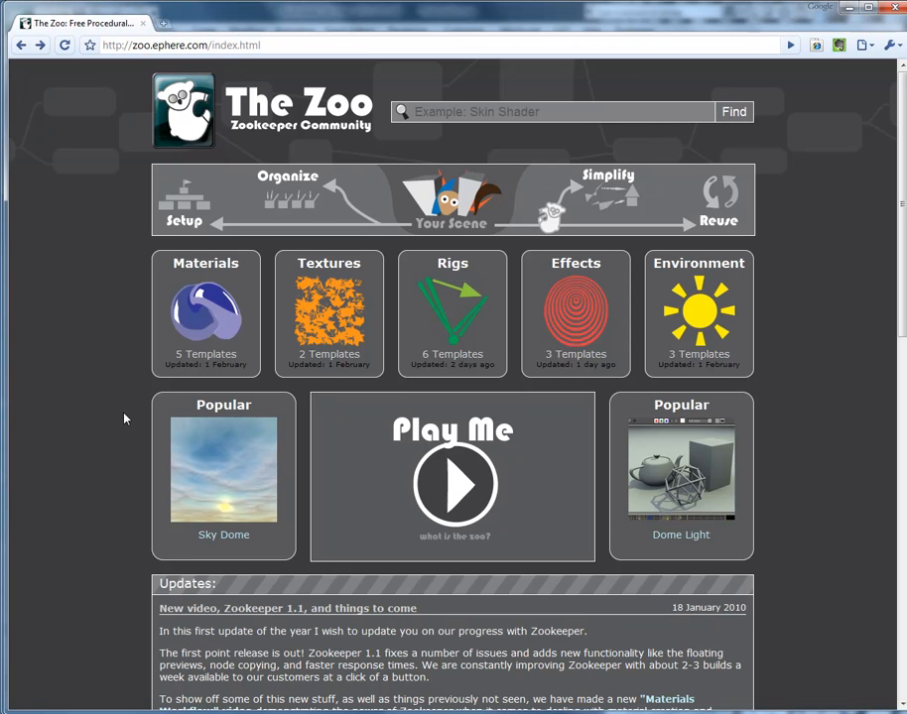
# Step: In the browser, open the Lava template from The Zoo's Materials category and copy its download link address
pyautogui.click(203, 327)
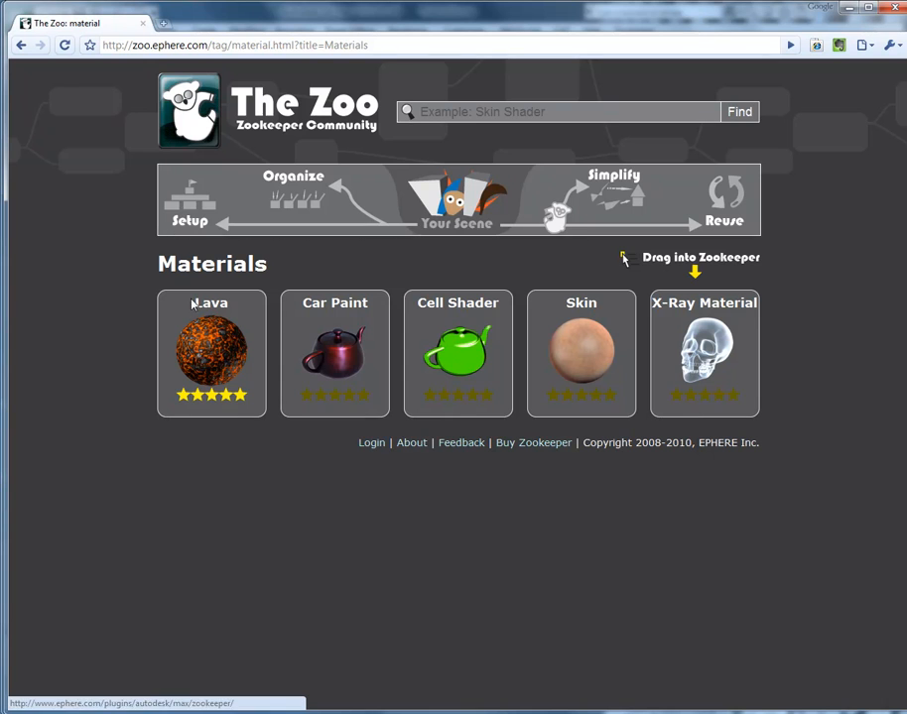
pyautogui.click(213, 354)
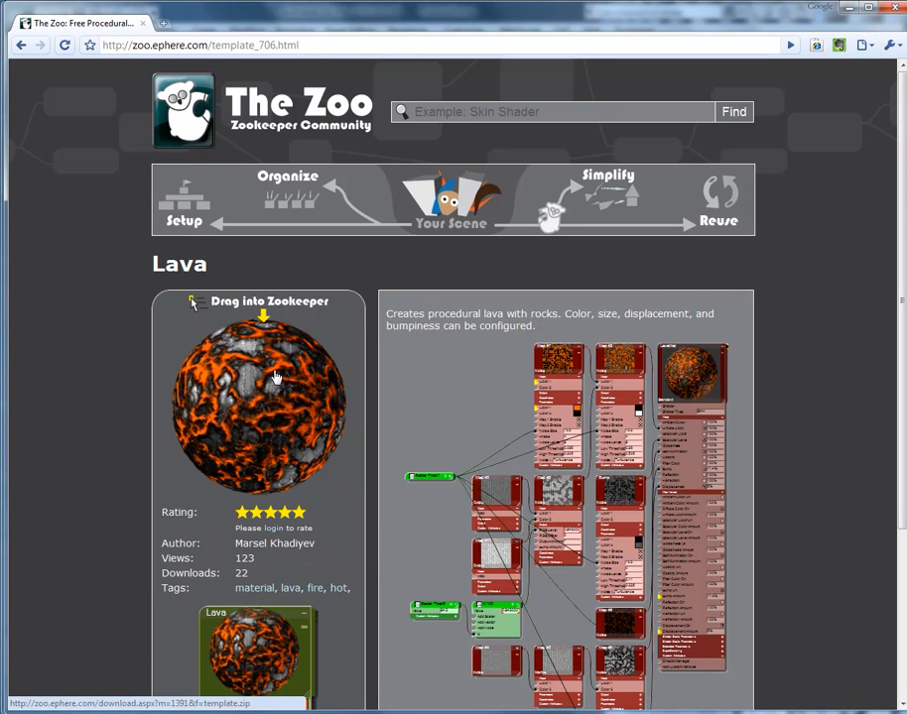
pyautogui.rightClick(276, 373)
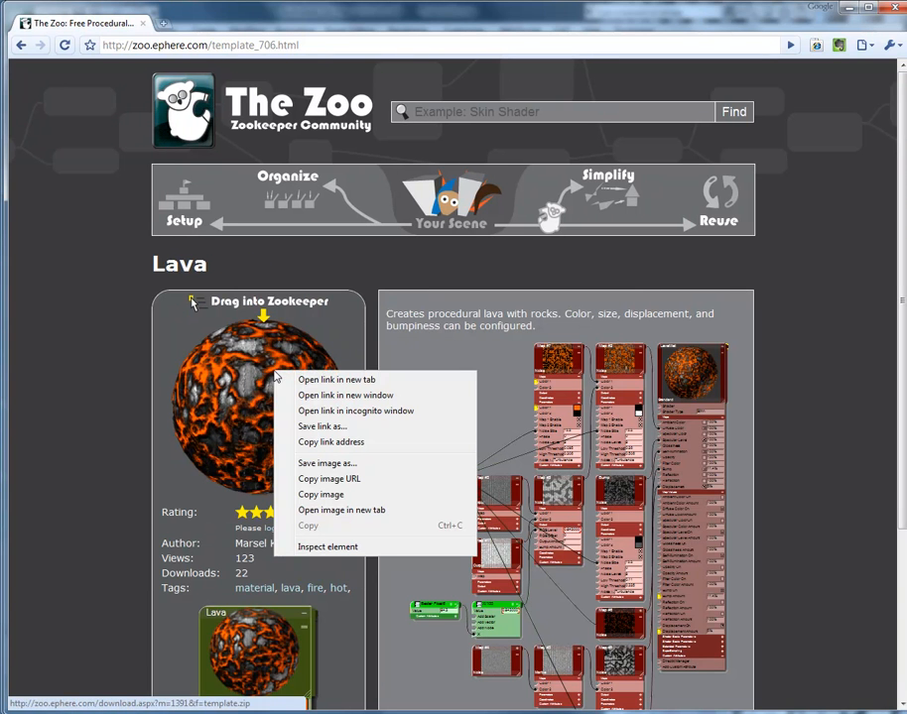
pyautogui.click(340, 442)
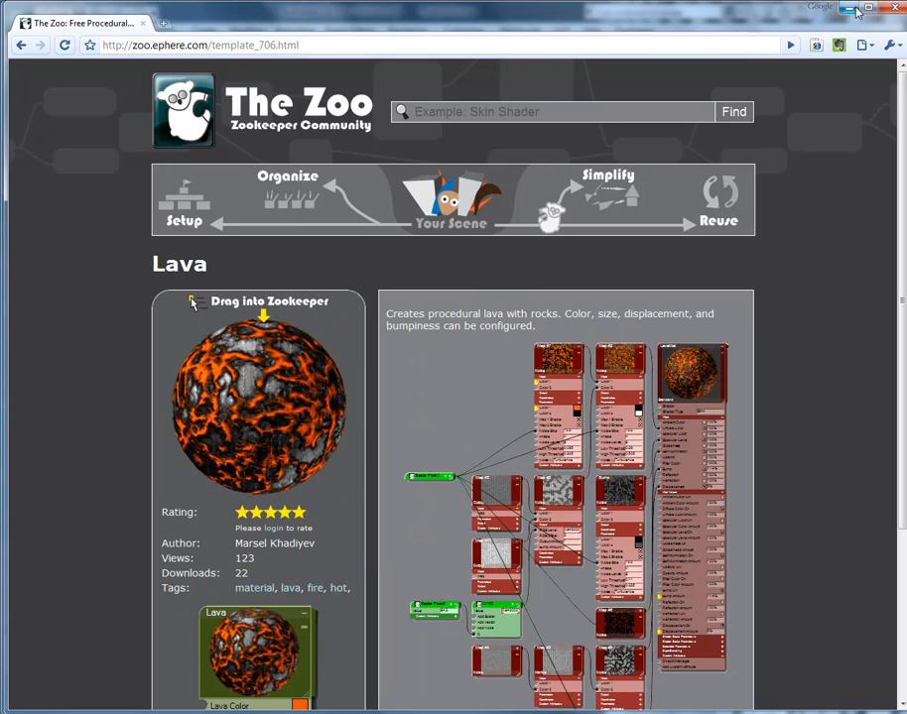
# Step: Back in 3ds Max, download the Lava template into Schematic View 3 from the copied URL
pyautogui.click(850, 10)
pyautogui.rightClick(275, 254)
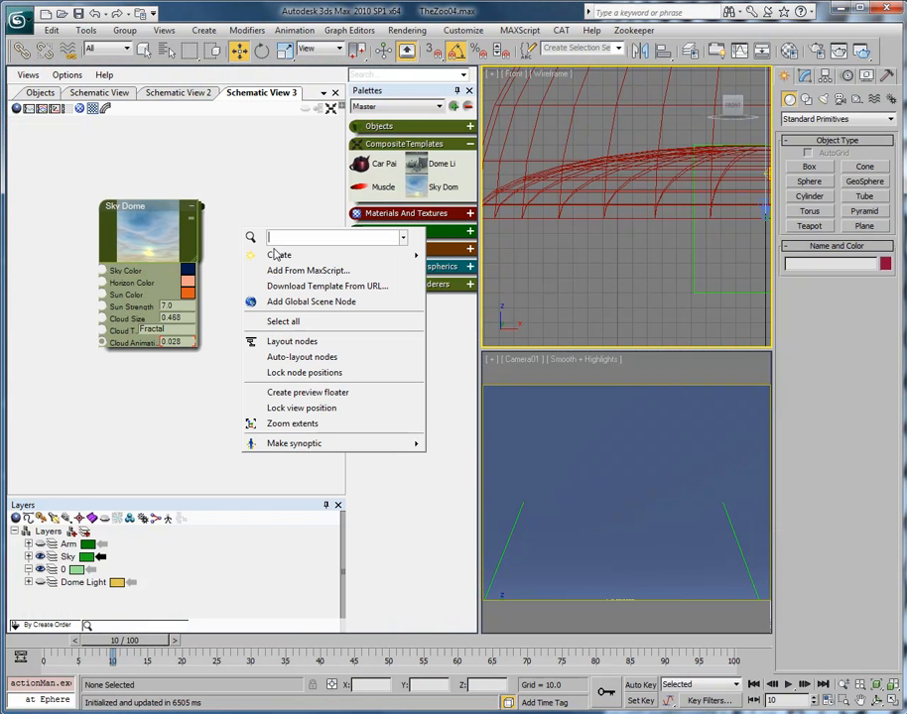
pyautogui.click(296, 286)
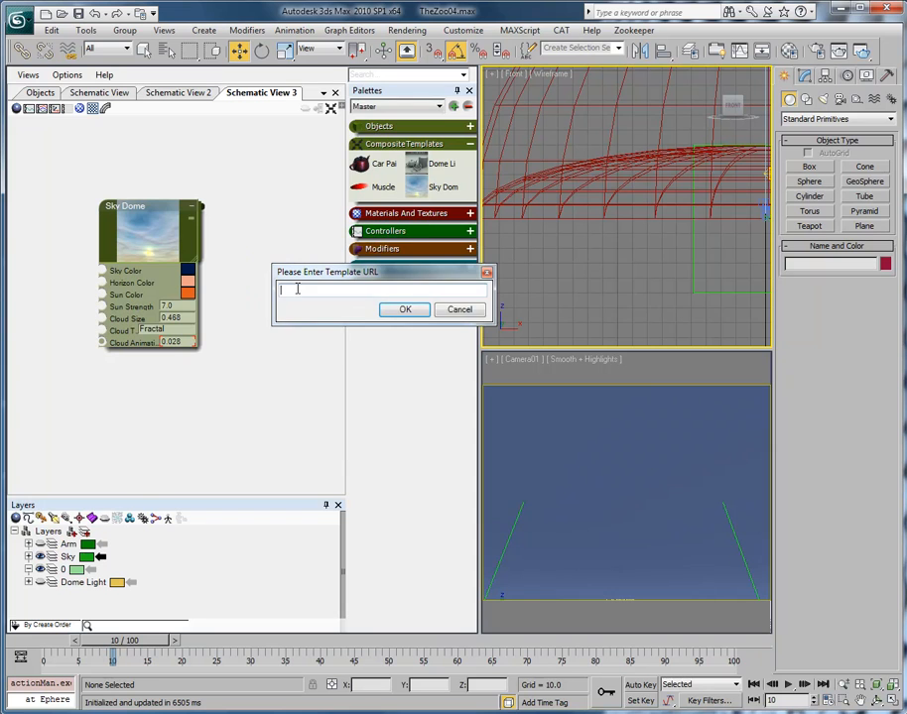
pyautogui.rightClick(297, 289)
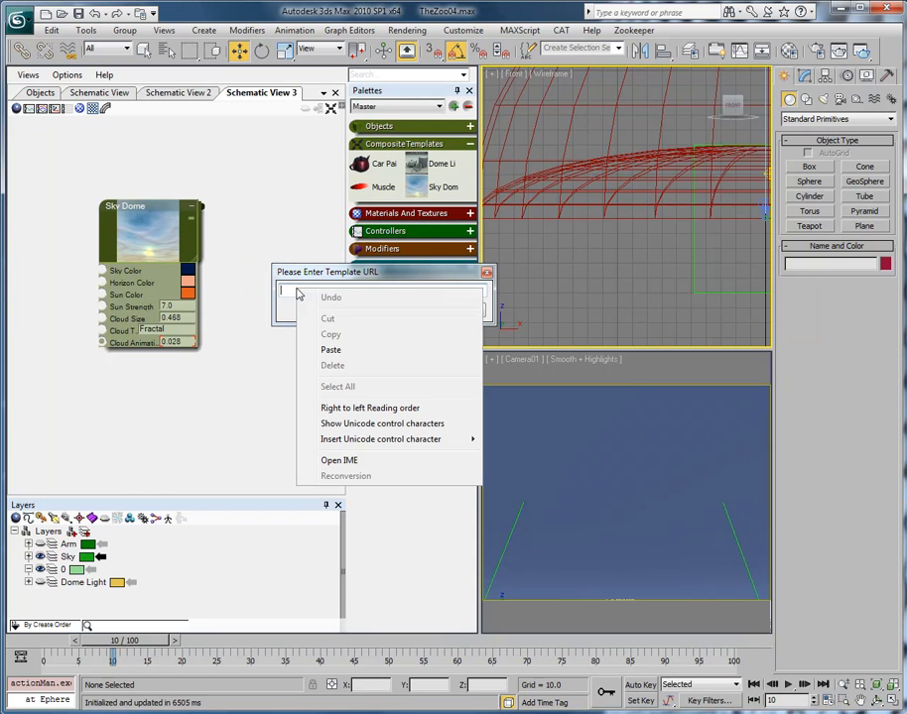
pyautogui.click(328, 351)
pyautogui.click(405, 309)
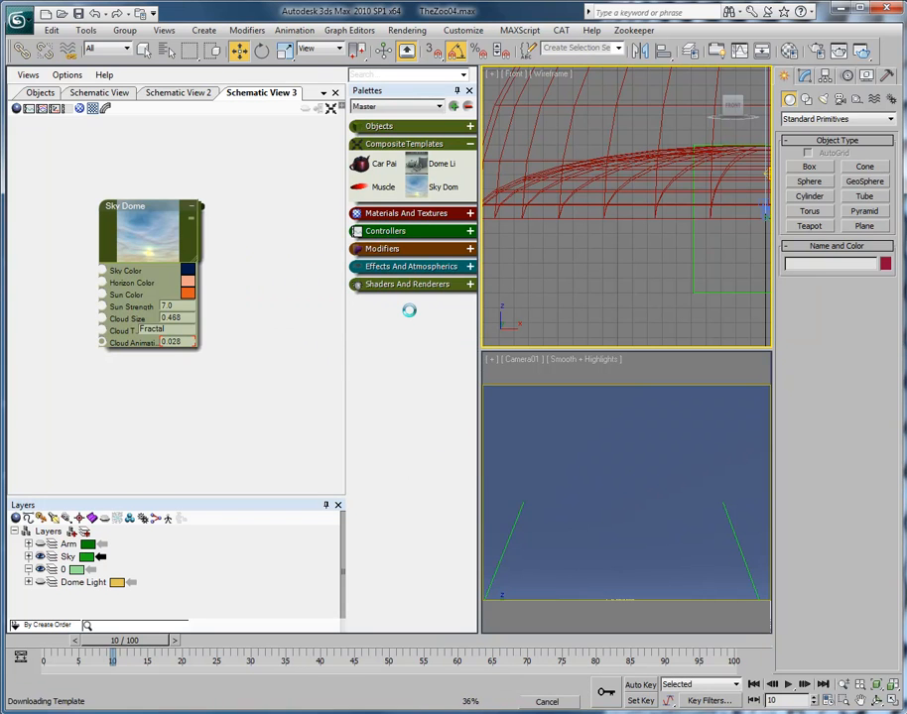